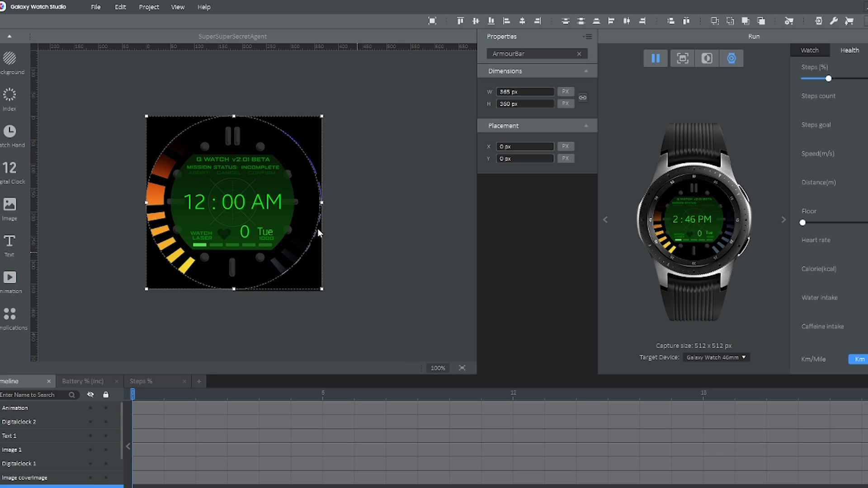
# Create a blank project named 'Beast Wars Watch' and switch to File Explorer
pyautogui.click(101, 9)
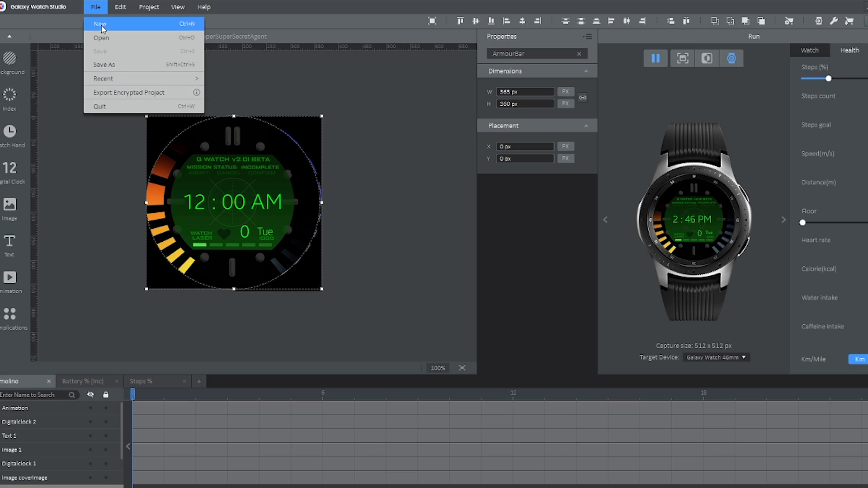
pyautogui.click(111, 25)
pyautogui.click(499, 160)
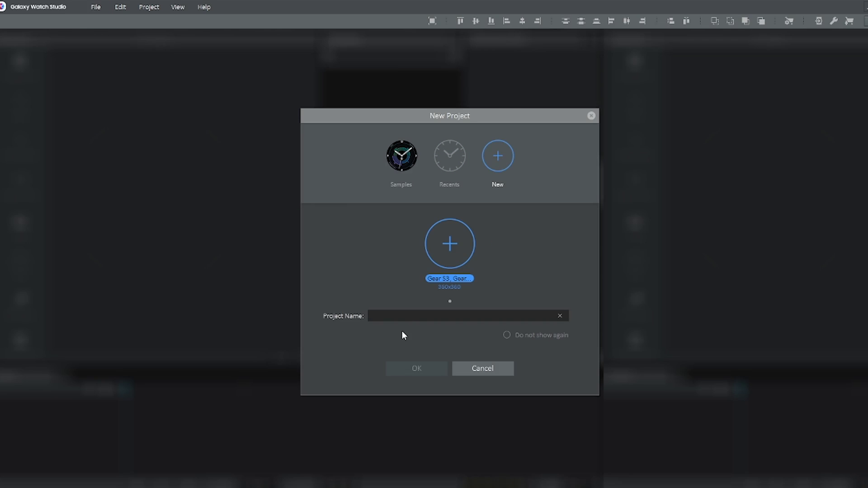
pyautogui.write('Beast Wars Watch')
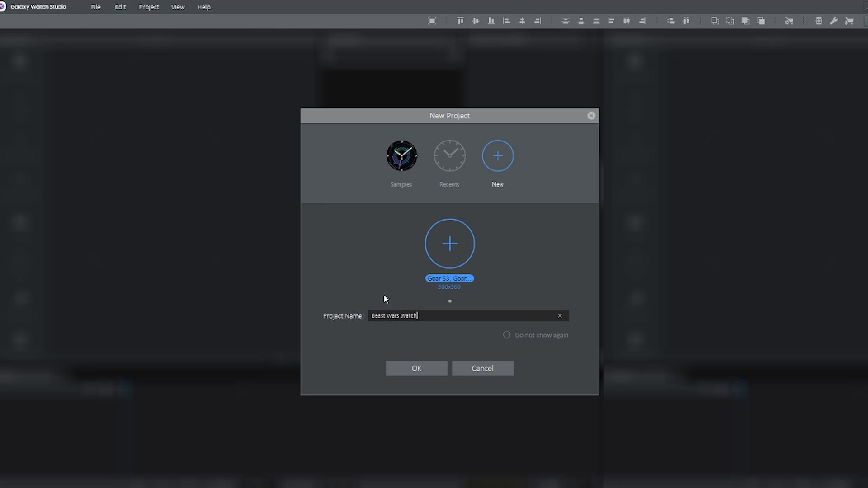
pyautogui.click(427, 367)
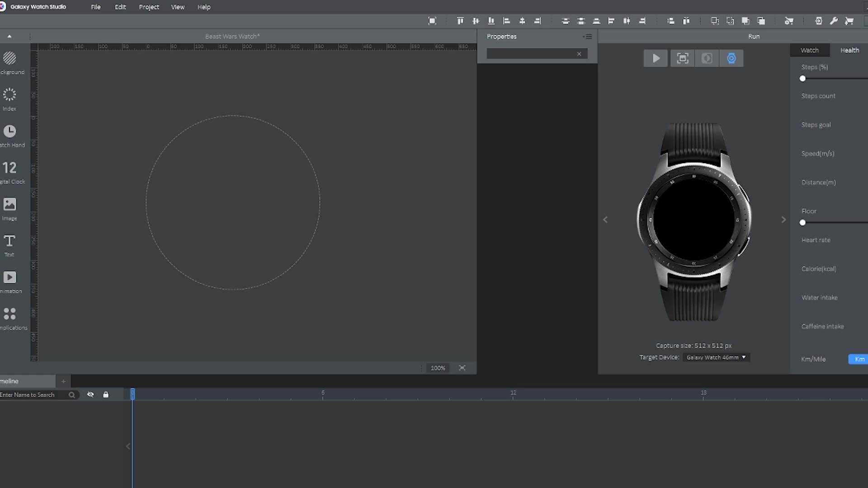
pyautogui.hotkey('alt', 'Tab')
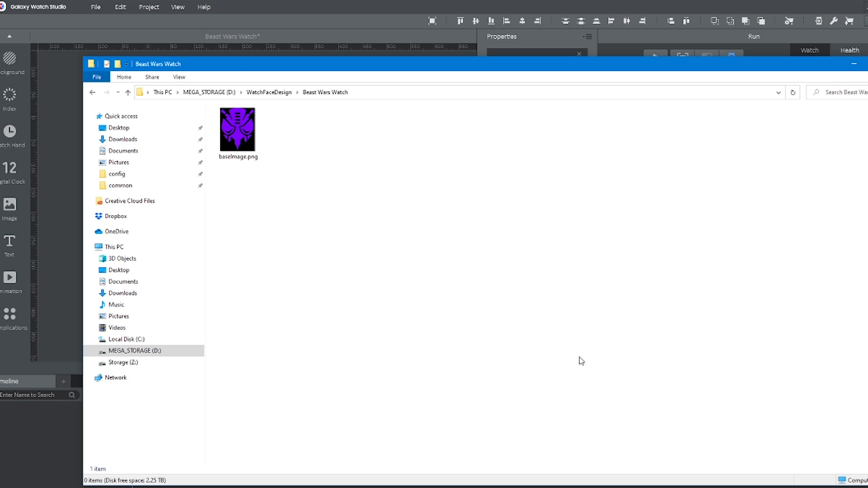
# Select baseImage.png in the Beast Wars Watch folder to open it in Photoshop
pyautogui.click(254, 146)
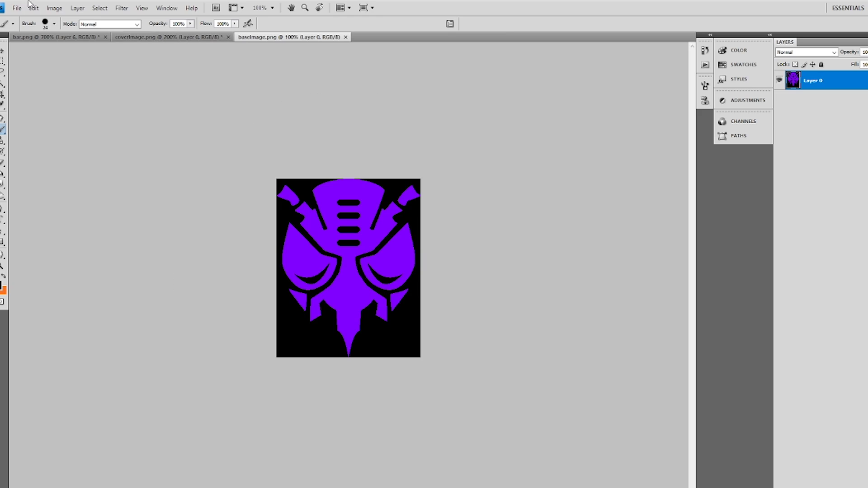
# Create a new Photoshop document using the Clipboard preset
pyautogui.click(17, 8)
pyautogui.click(25, 17)
pyautogui.click(285, 193)
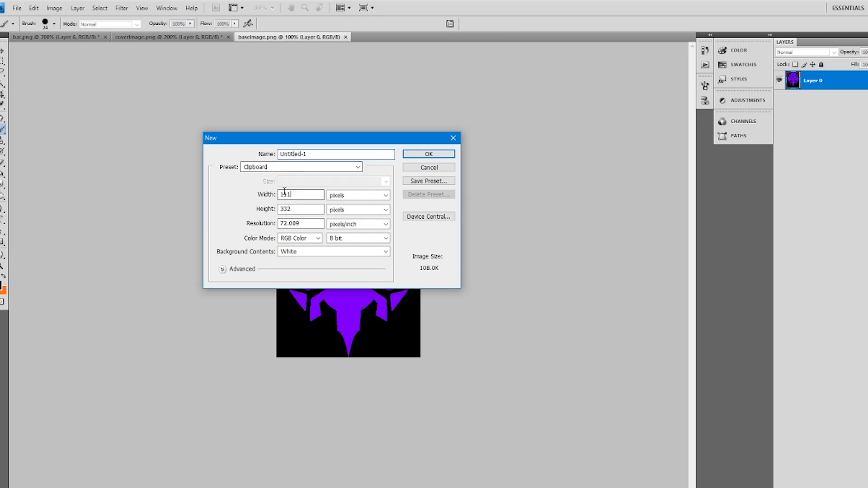
pyautogui.doubleClick(284, 193)
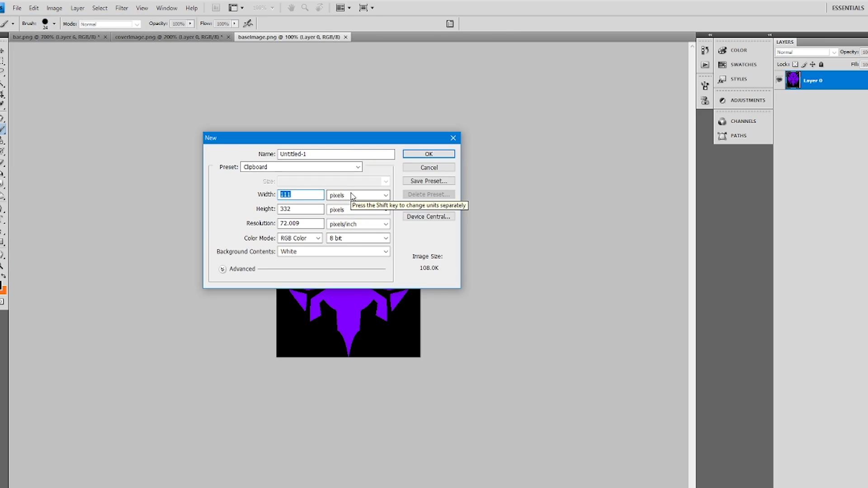
pyautogui.press('Return')
# Copy the whole baseImage canvas, close baseImage.png, and paste the emblem into Untitled-1
pyautogui.click(312, 38)
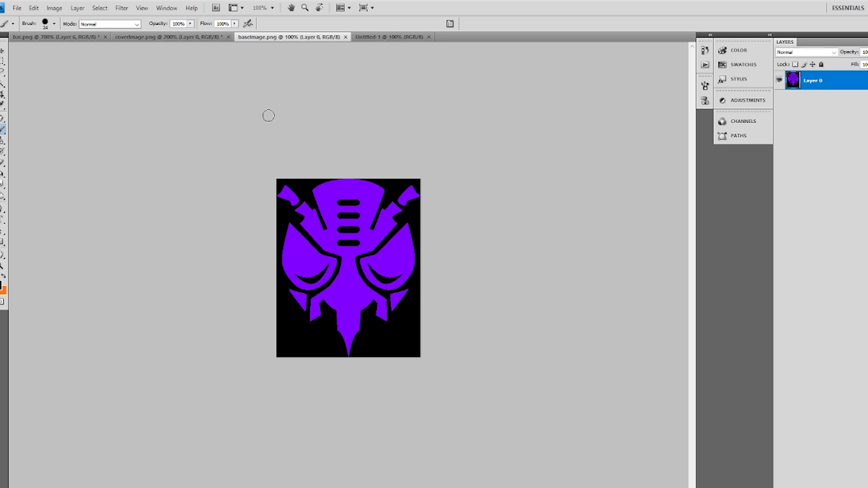
pyautogui.hotkey('ctrl', 'a')
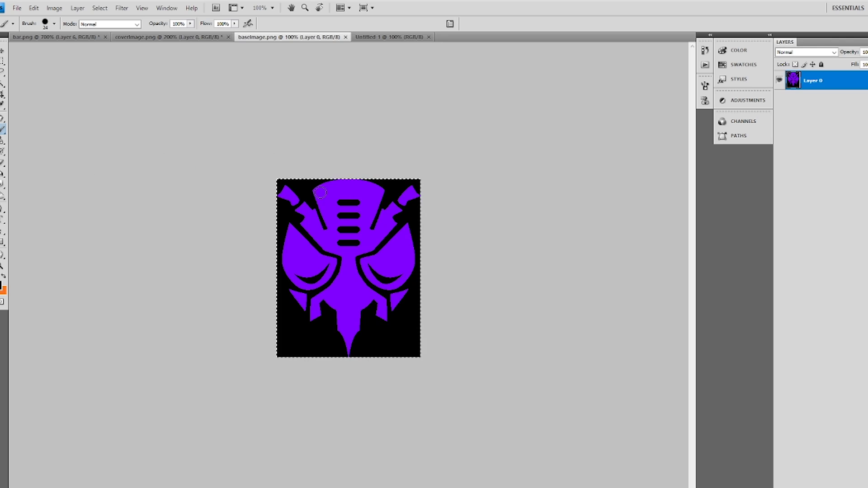
pyautogui.click(345, 38)
pyautogui.hotkey('ctrl', 'v')
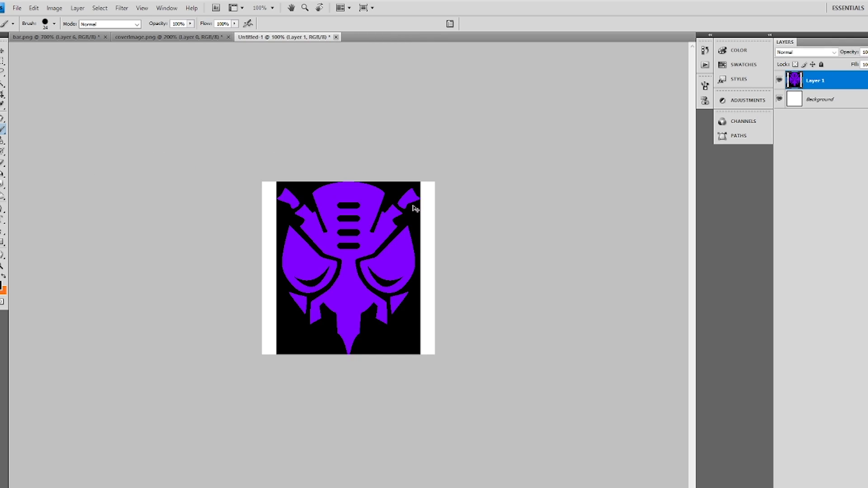
# Convert the white Background into a regular layer and delete it
pyautogui.click(5, 51)
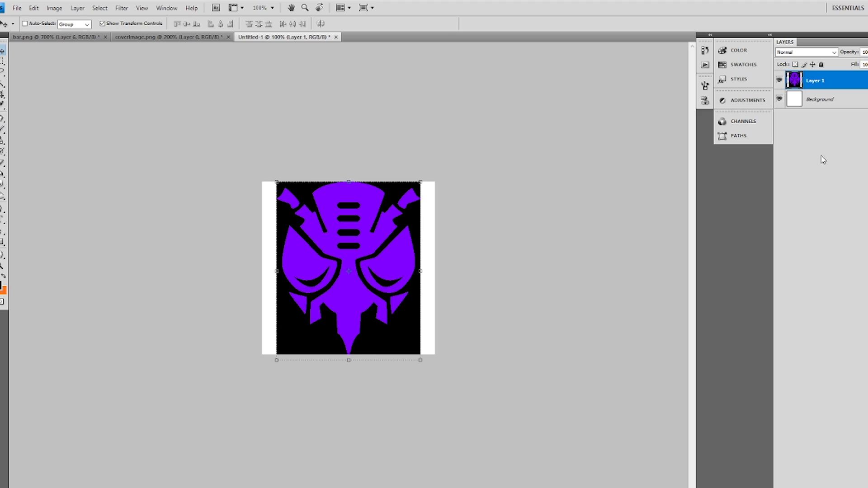
pyautogui.doubleClick(864, 100)
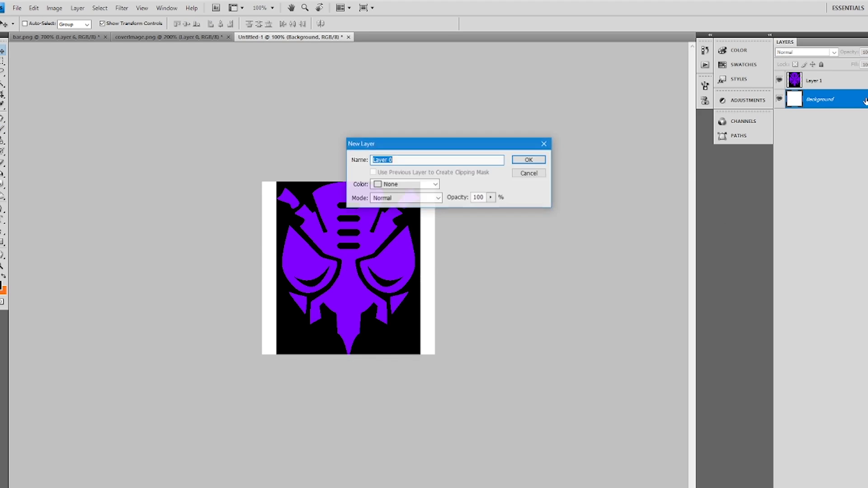
pyautogui.press('Return')
pyautogui.press('Delete')
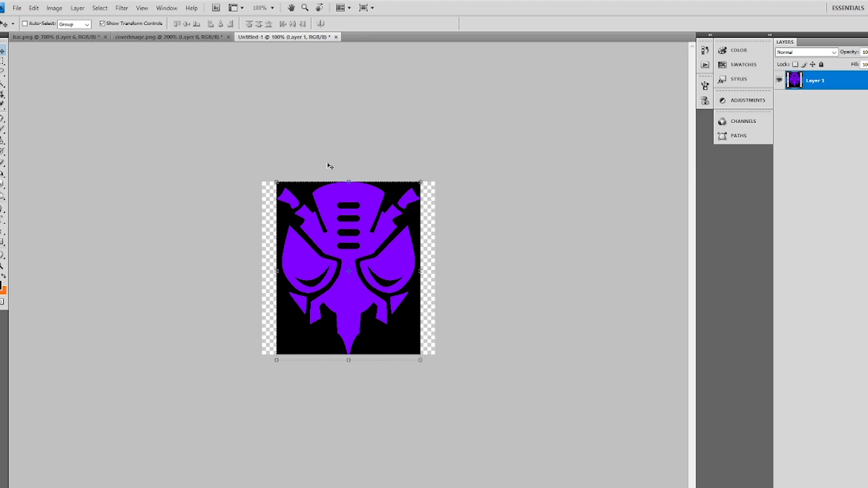
# Magic-wand and delete the black areas to the left and right of the emblem
pyautogui.click(2, 84)
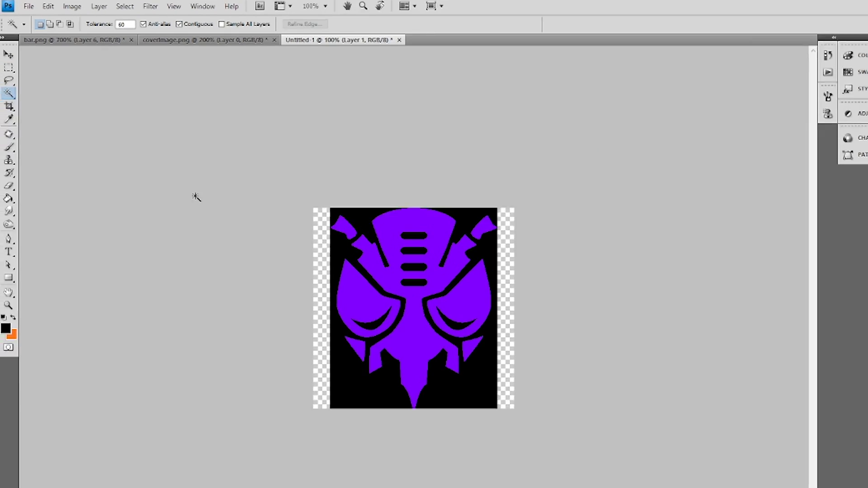
pyautogui.click(399, 339)
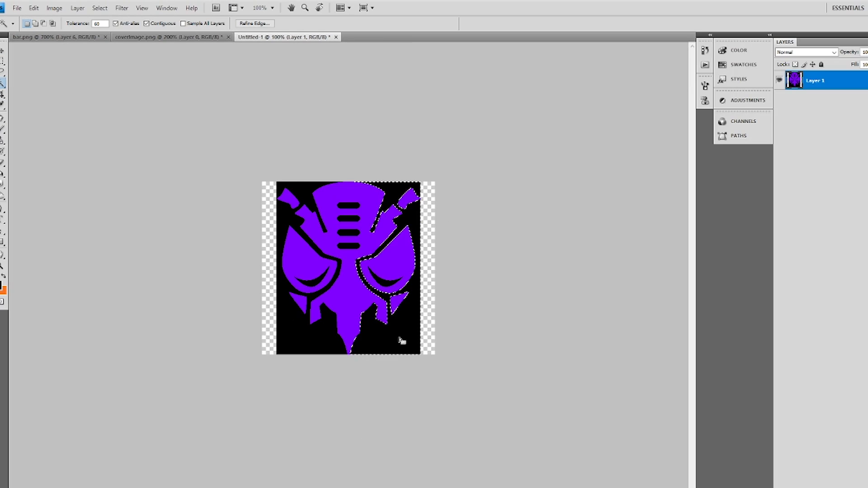
pyautogui.click(320, 339)
pyautogui.press('Delete')
pyautogui.click(367, 331)
pyautogui.press('Delete')
# Delete the four black mouth bars from the emblem
pyautogui.click(348, 245)
pyautogui.press('Delete')
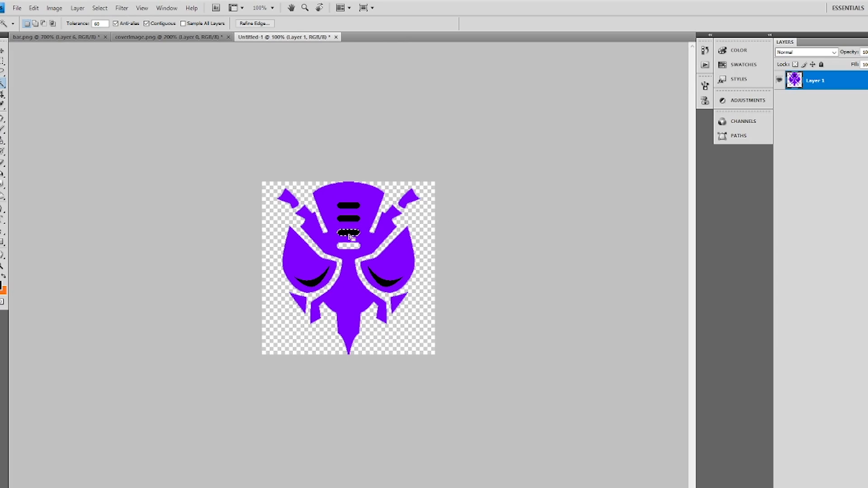
pyautogui.click(348, 232)
pyautogui.press('Delete')
pyautogui.click(348, 218)
pyautogui.press('Delete')
pyautogui.click(344, 205)
# Delete the black crescents in both eyes and clear the selection
pyautogui.press('Delete')
pyautogui.click(383, 283)
pyautogui.press('Delete')
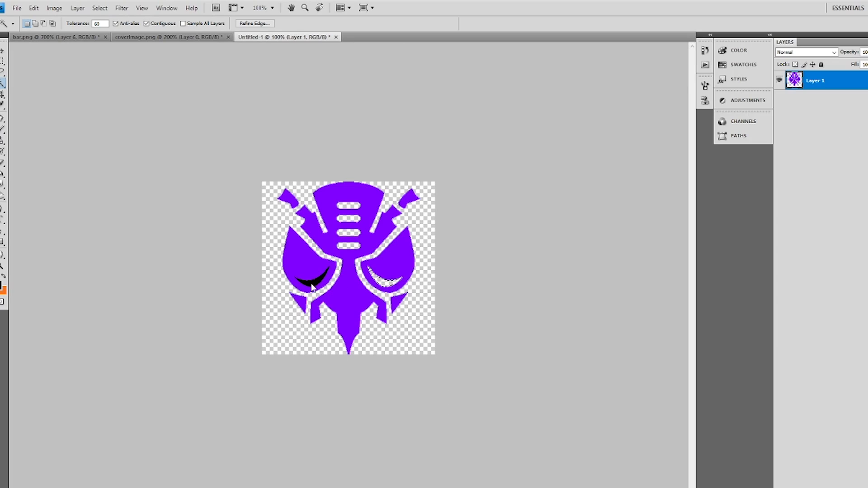
pyautogui.click(315, 284)
pyautogui.press('Delete')
pyautogui.hotkey('ctrl', 'd')
pyautogui.click(3, 71)
# Create a FaceImages folder inside Beast Wars Watch from the Save As dialog
pyautogui.click(17, 8)
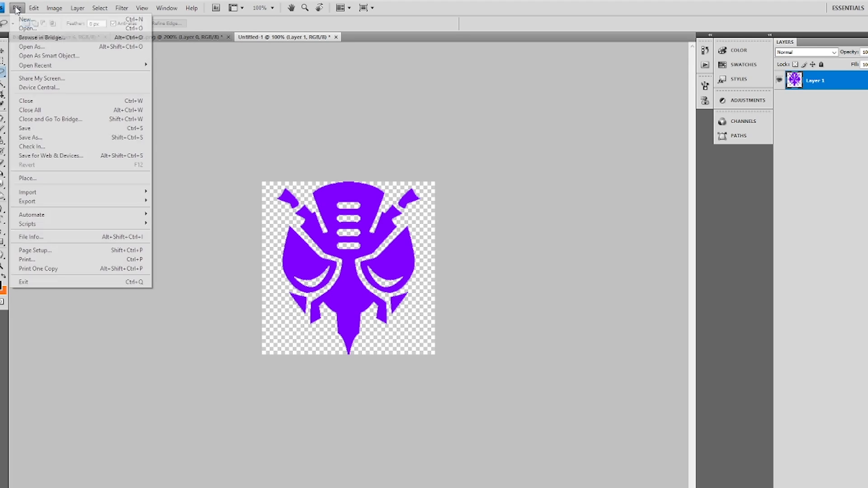
pyautogui.click(62, 140)
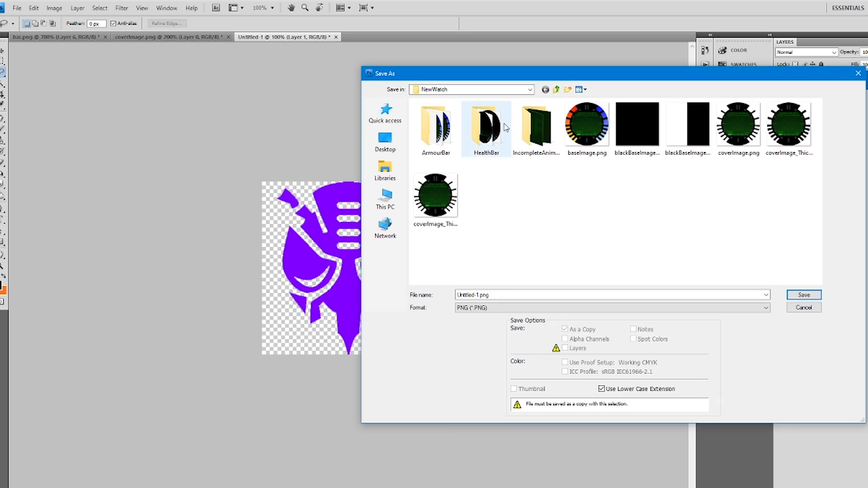
pyautogui.doubleClick(506, 126)
pyautogui.rightClick(514, 194)
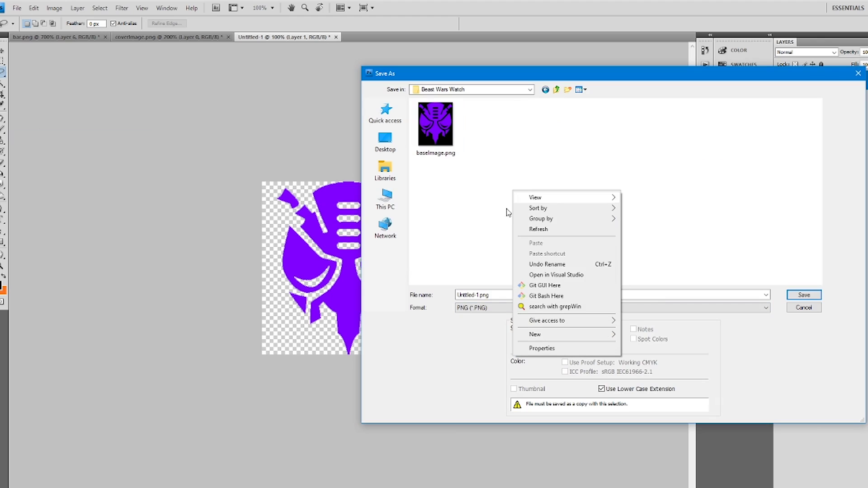
pyautogui.moveTo(612, 335)
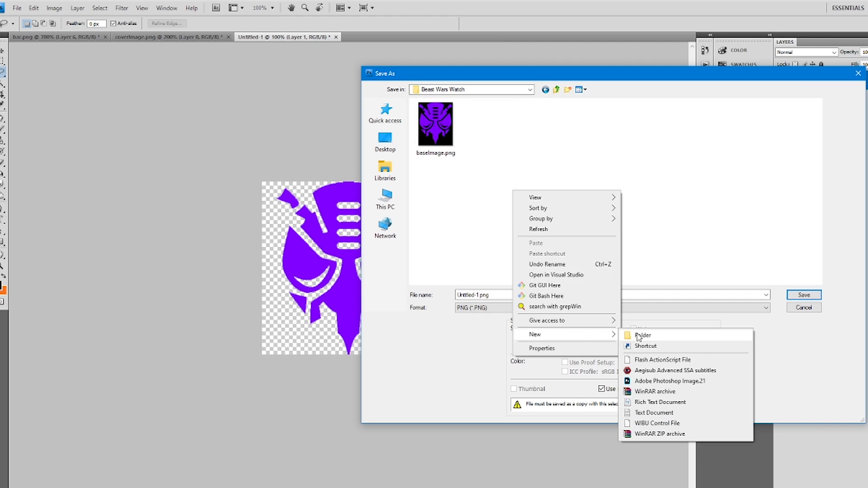
pyautogui.click(640, 335)
pyautogui.write('FaceImages')
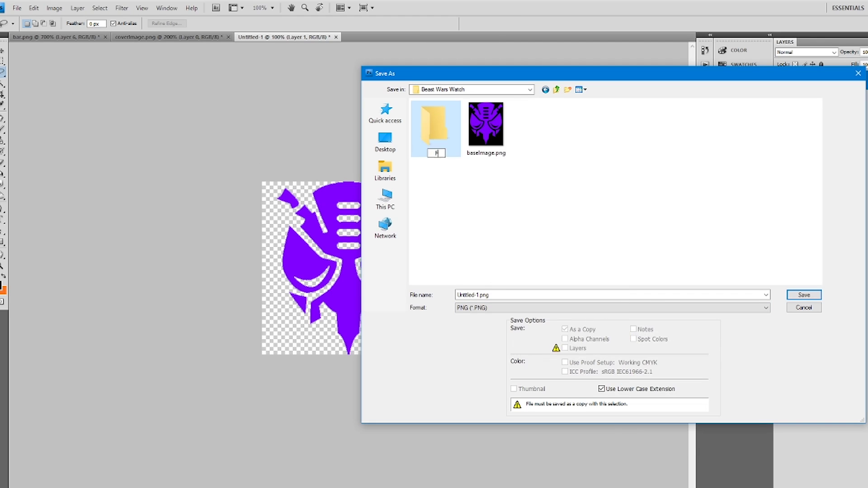
pyautogui.press('Return')
pyautogui.press('Return')
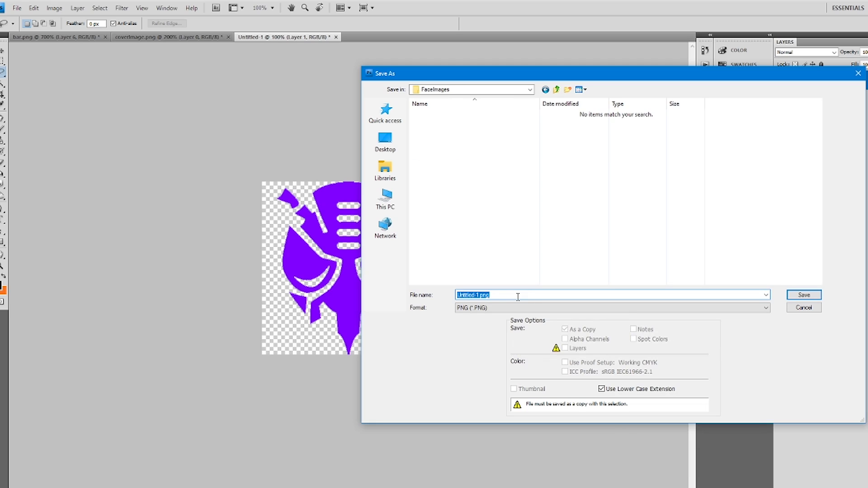
# Save the emblem as 01 PNG in FaceImages
pyautogui.write('01')
pyautogui.press('Return')
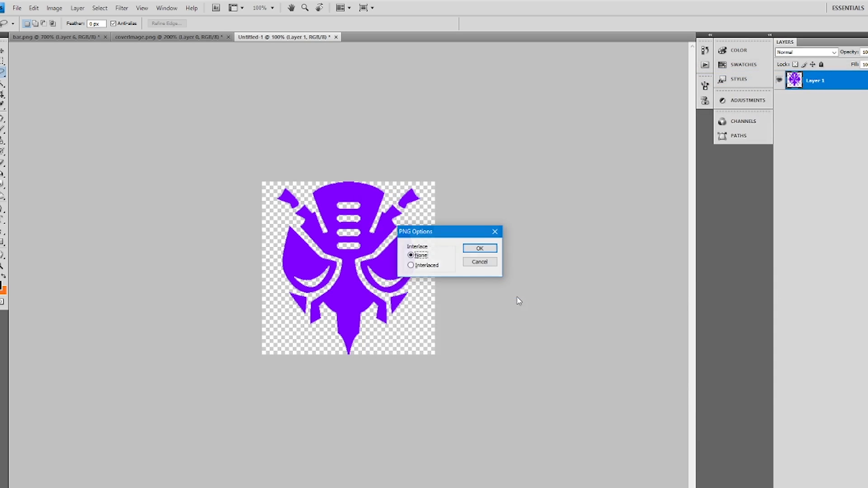
pyautogui.press('Return')
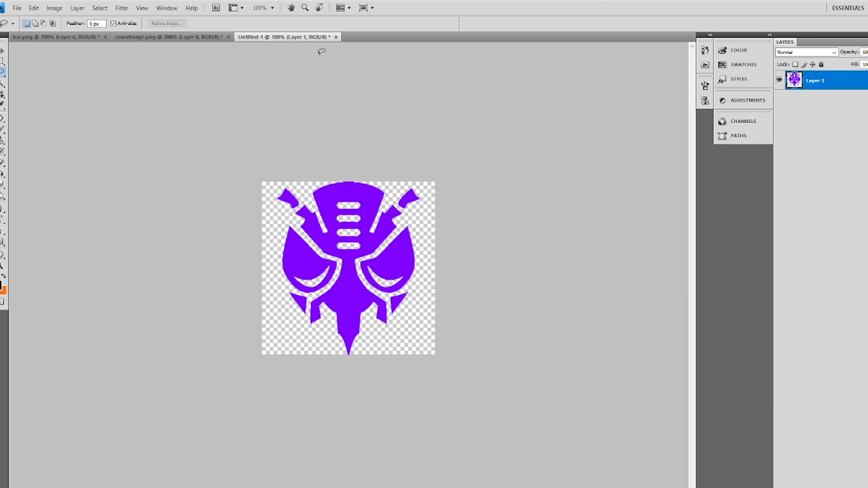
# Load the emblem's transparency as a selection and add a new empty layer above it
pyautogui.click(99, 7)
pyautogui.click(132, 177)
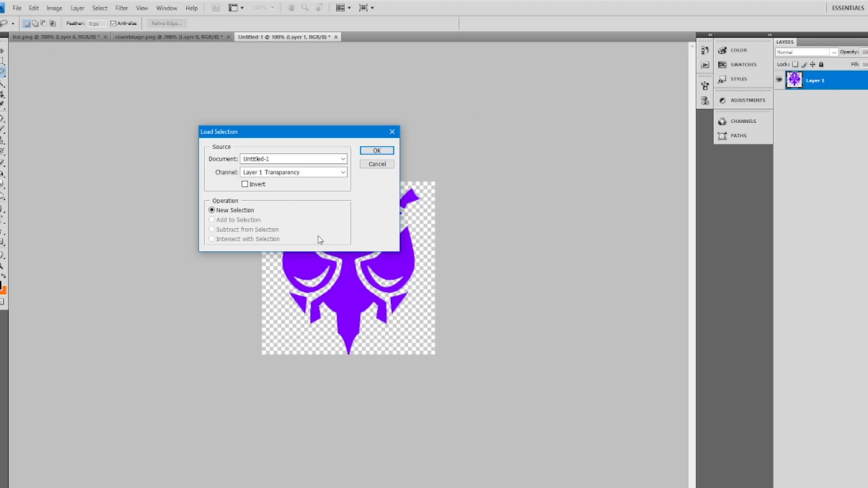
pyautogui.press('Return')
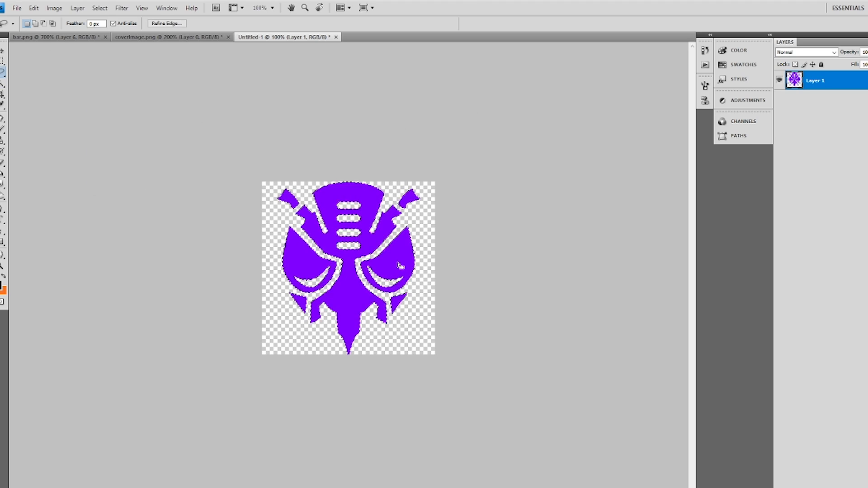
pyautogui.hotkey('ctrl', 'shift', 'n')
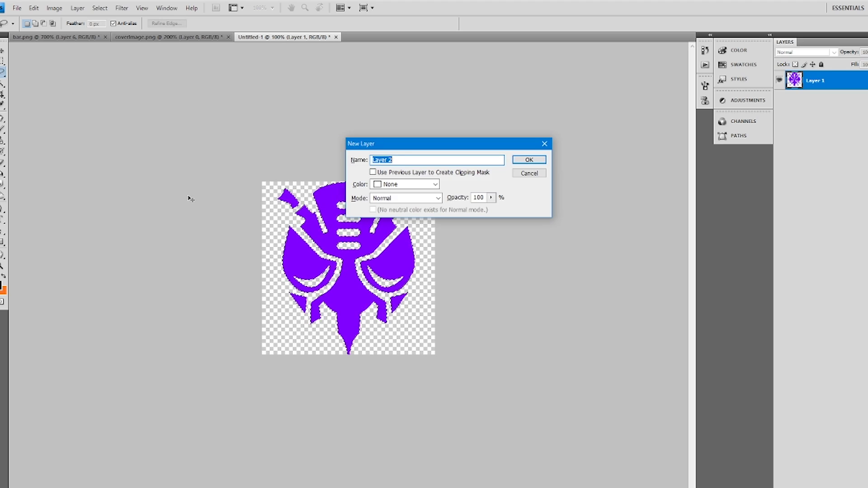
pyautogui.press('Return')
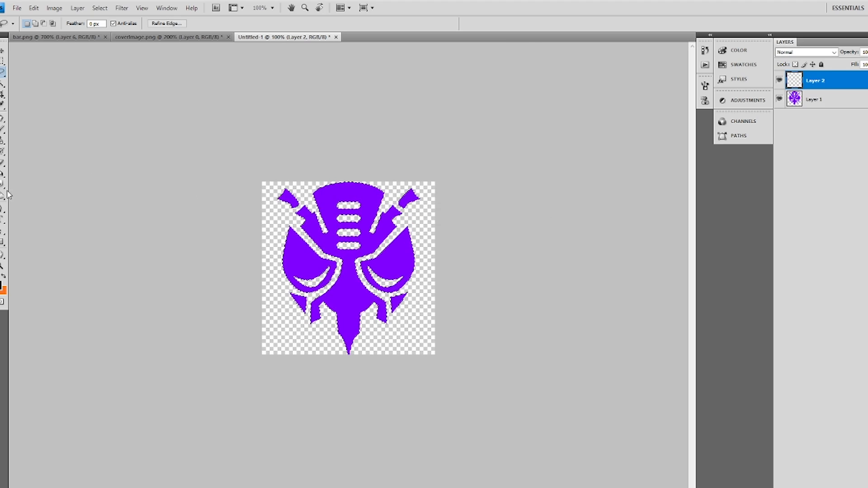
# Set the foreground colour to pure green and switch to the Brush tool
pyautogui.press('i')
pyautogui.click(3, 286)
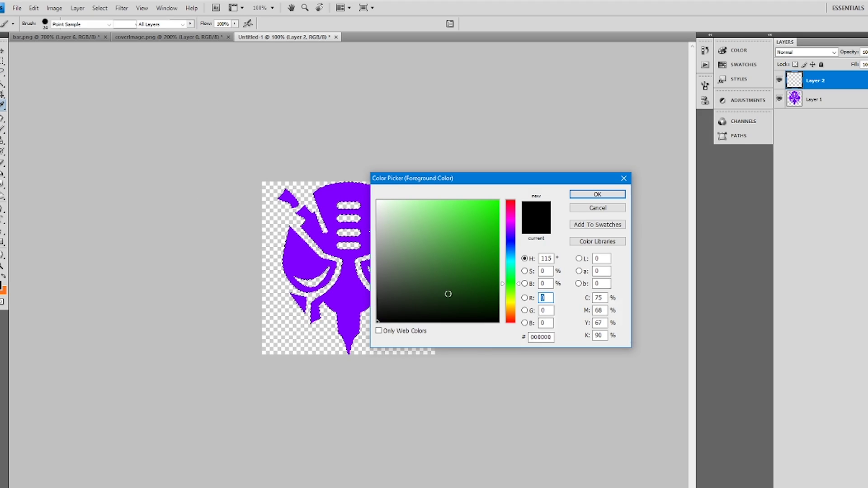
pyautogui.click(498, 201)
pyautogui.click(597, 194)
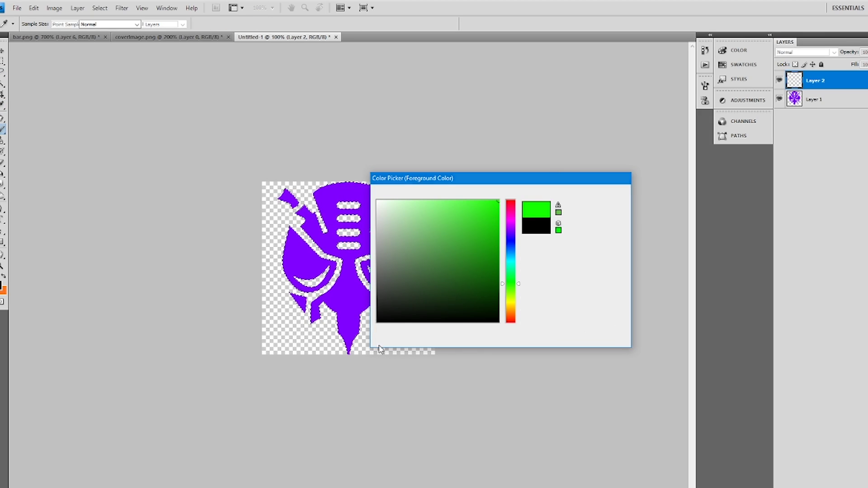
pyautogui.press('b')
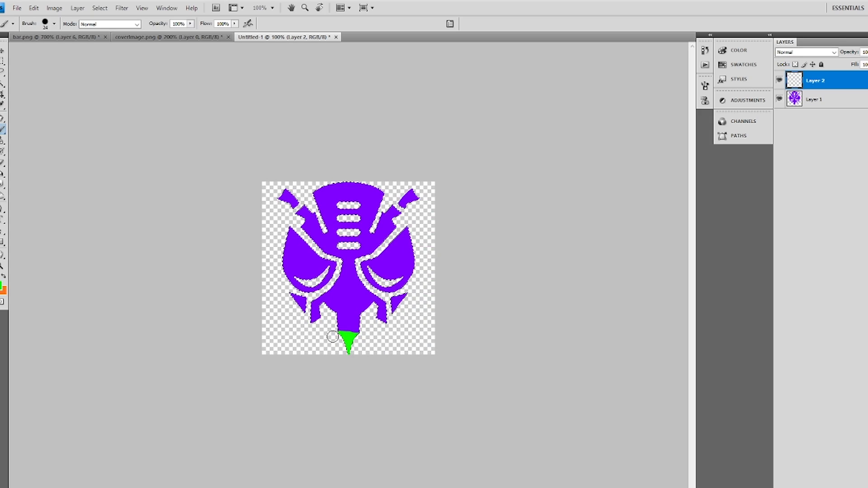
pyautogui.click(17, 8)
# Save the current fill stage as 02 PNG
pyautogui.click(42, 138)
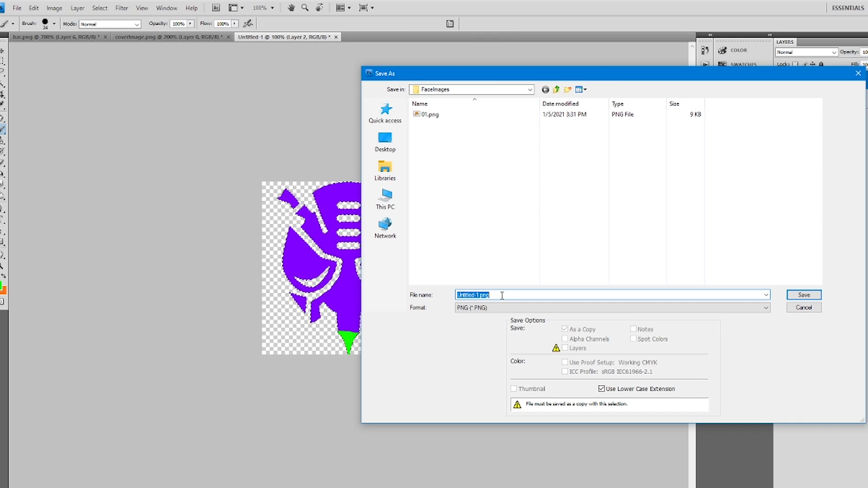
pyautogui.write('02')
pyautogui.press('Return')
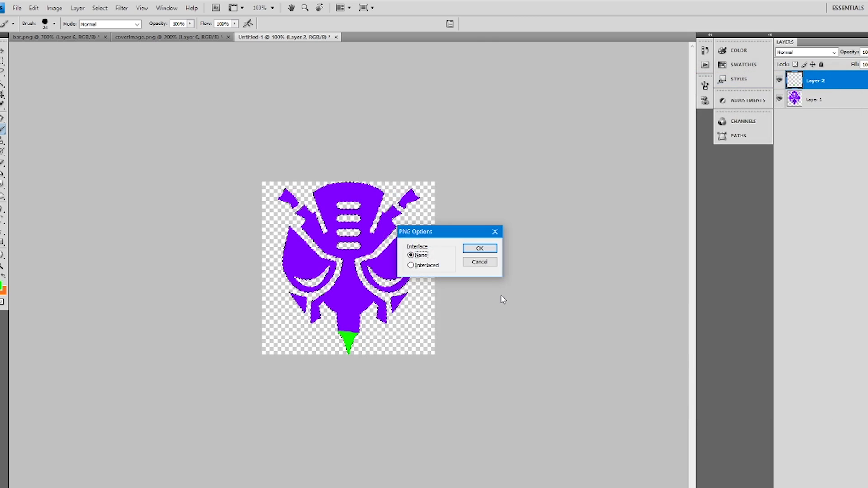
pyautogui.press('Return')
# Paint the emblem's bottom tip and lower edge green with a 77 px brush
pyautogui.click(346, 329)
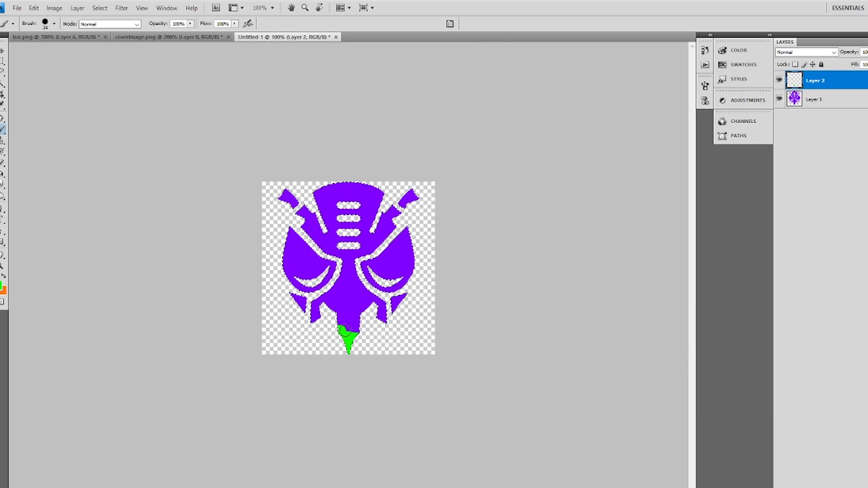
pyautogui.click(17, 8)
pyautogui.click(63, 137)
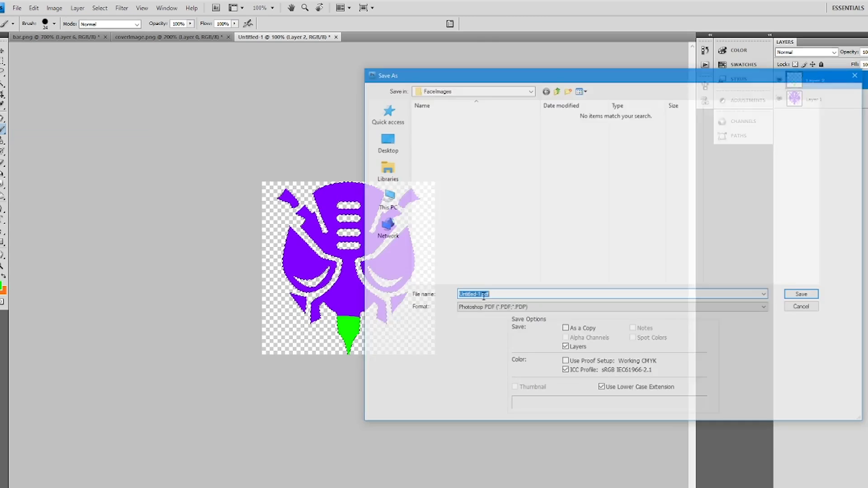
pyautogui.press('Escape')
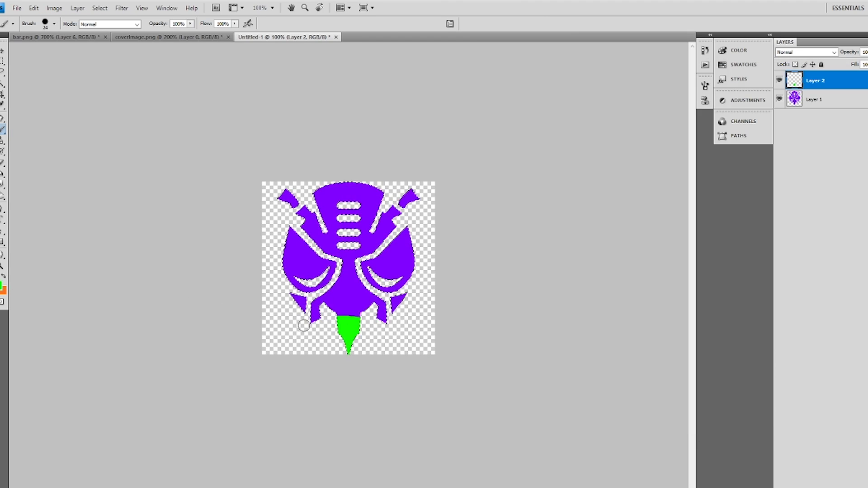
pyautogui.rightClick(312, 339)
pyautogui.moveTo(331, 358); pyautogui.dragTo(340, 358)
pyautogui.moveTo(315, 330); pyautogui.dragTo(400, 333)
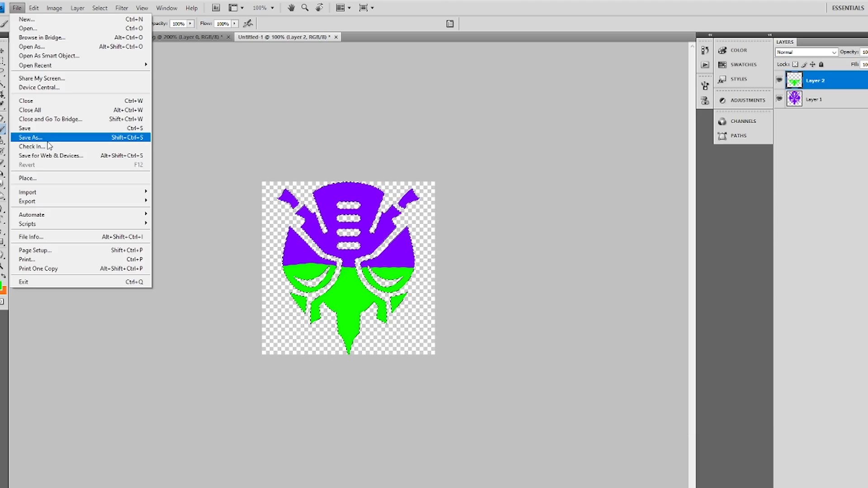
# Save the lower-edge fill stage as a new PNG file
pyautogui.click(64, 137)
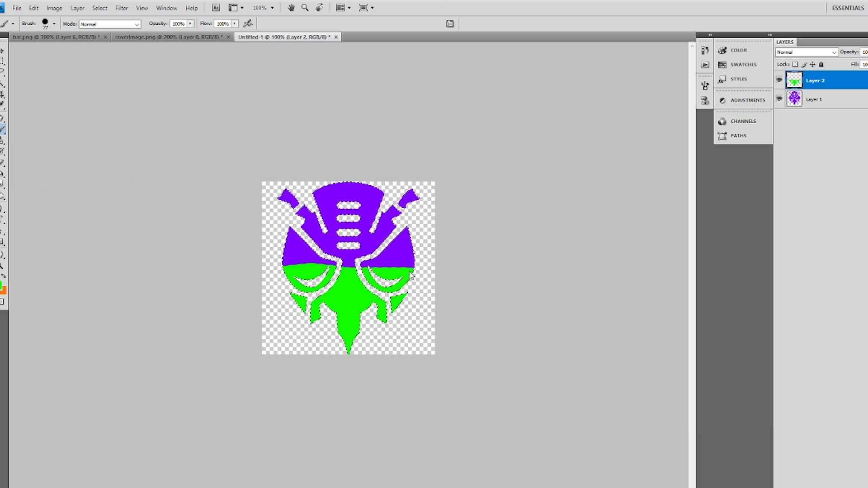
pyautogui.click(490, 307)
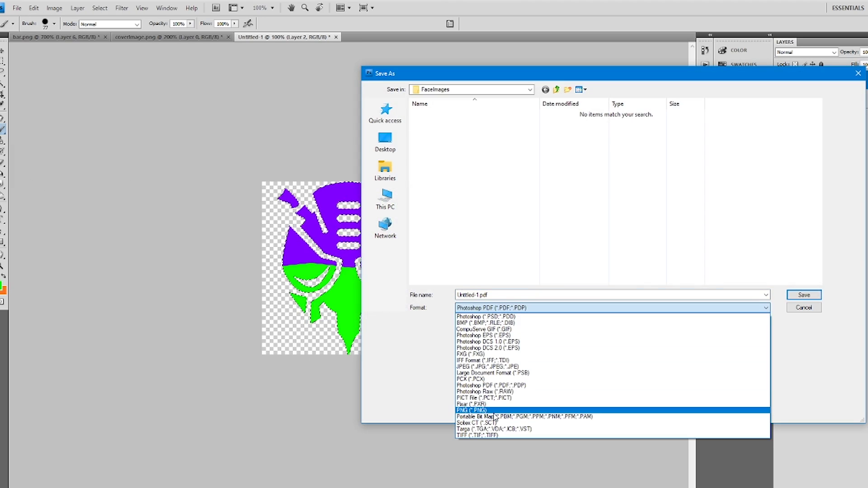
pyautogui.click(497, 402)
pyautogui.doubleClick(509, 299)
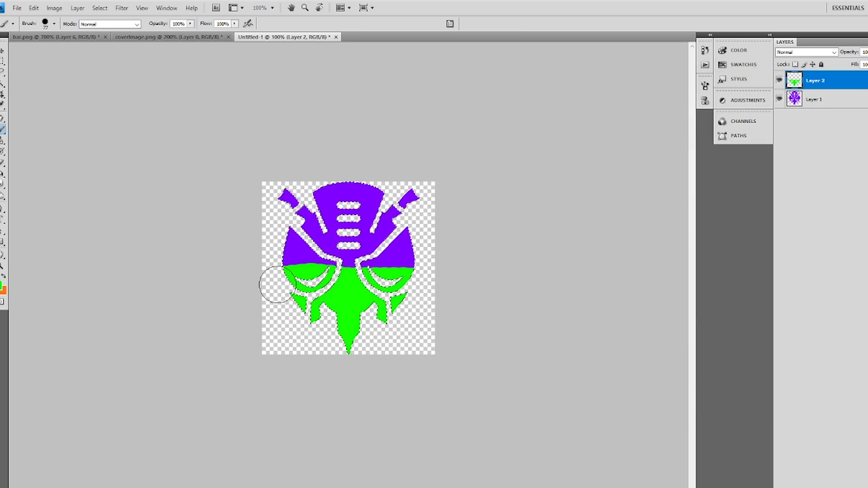
# Paint the purple above the left eye green and save the fully green emblem
pyautogui.moveTo(261, 287); pyautogui.dragTo(310, 265)
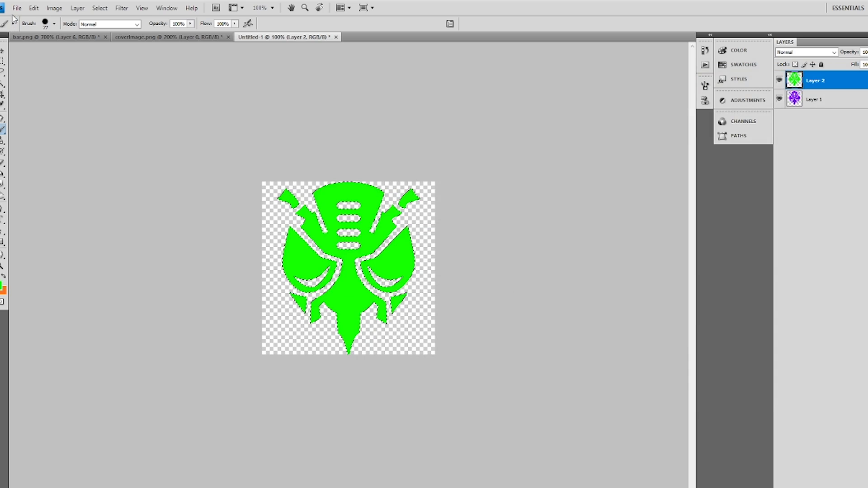
pyautogui.click(17, 7)
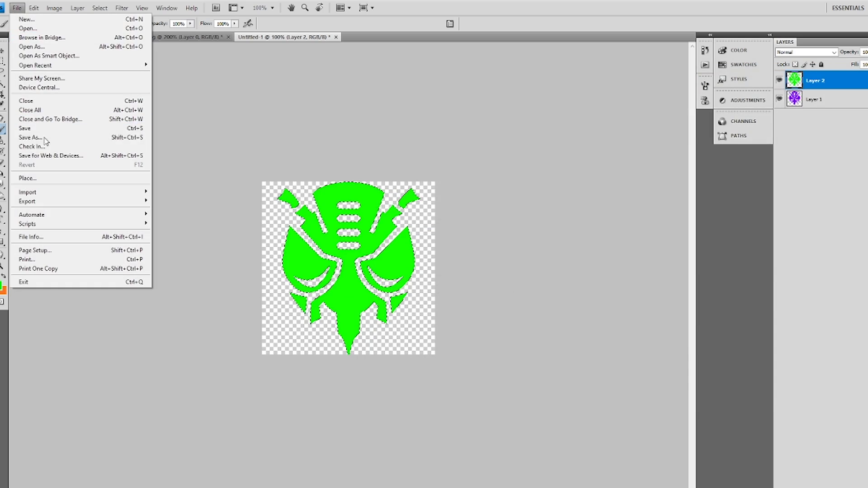
pyautogui.click(30, 137)
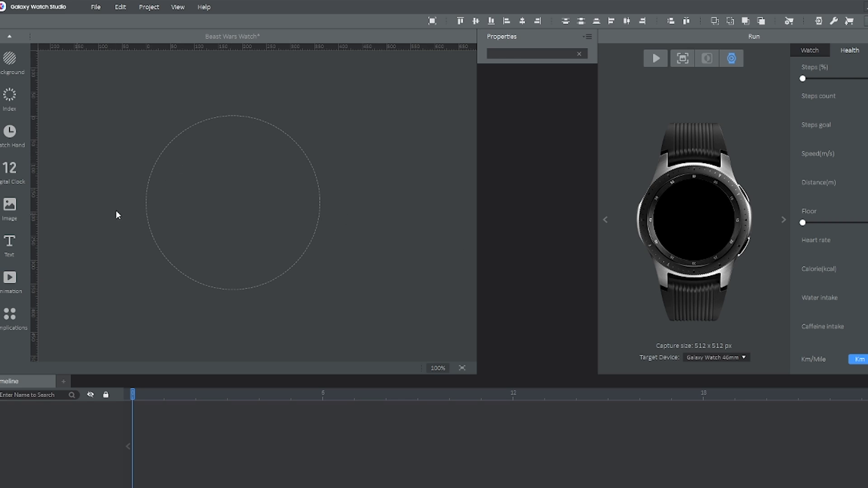
# Import 01.png through 09.png from Beast Wars Watch > FaceImages as images
pyautogui.click(10, 205)
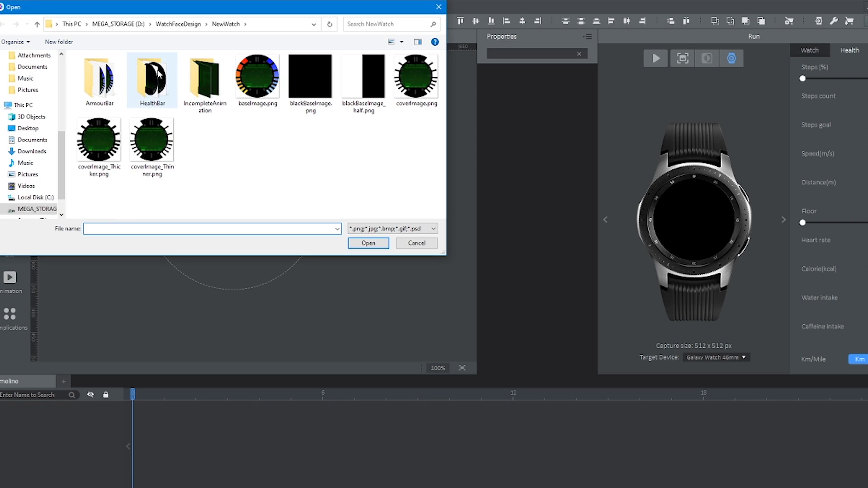
pyautogui.click(178, 24)
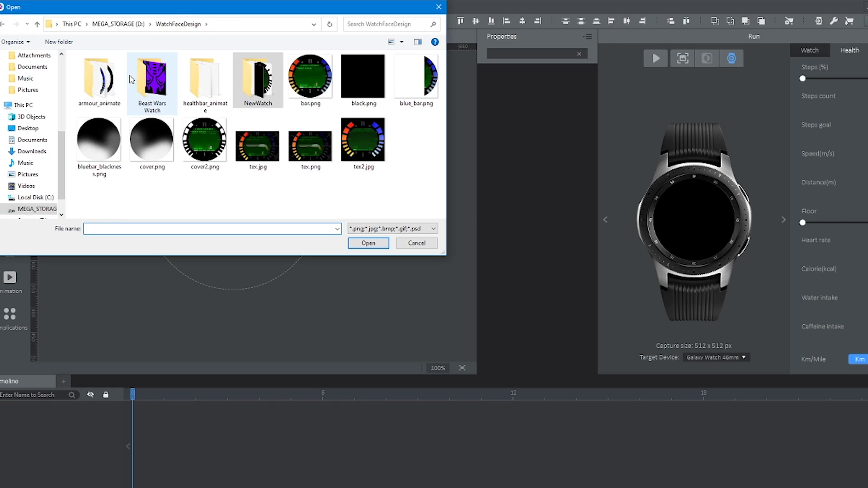
pyautogui.doubleClick(131, 80)
pyautogui.doubleClick(101, 81)
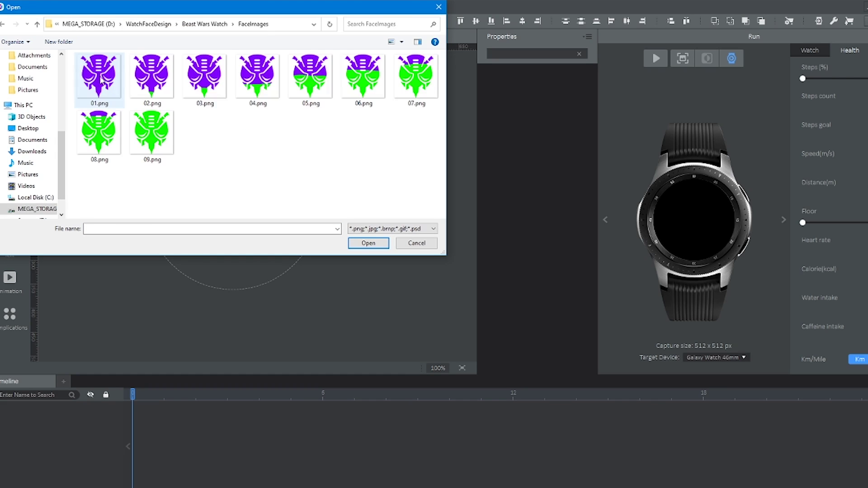
pyautogui.click(102, 81)
pyautogui.keyDown('shift'); pyautogui.click(152, 133); pyautogui.keyUp('shift')
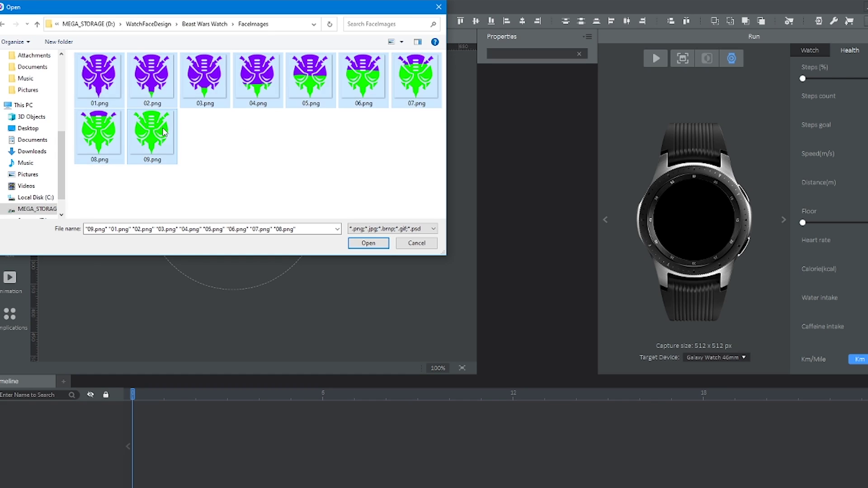
pyautogui.click(378, 241)
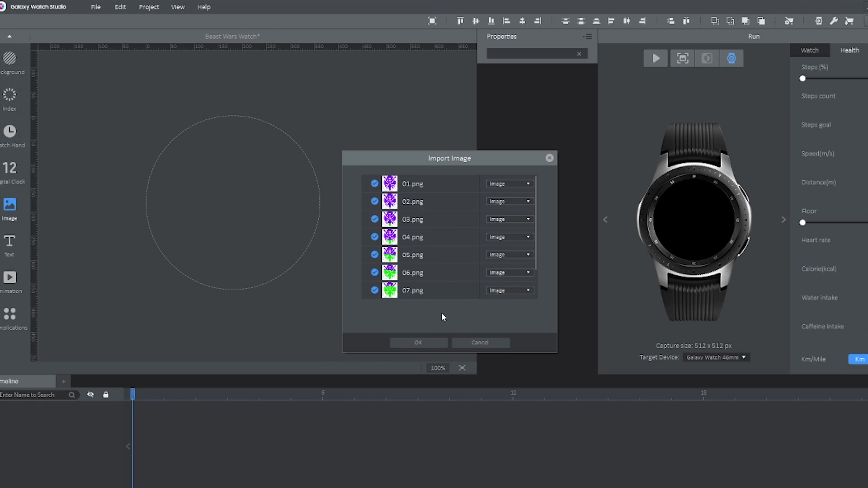
# Confirm the nine-image import, select all image layers, and align them centred
pyautogui.click(423, 343)
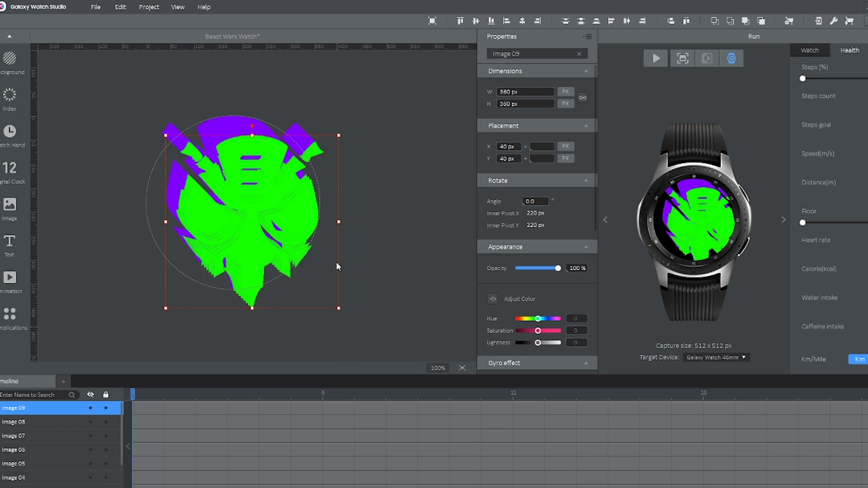
pyautogui.click(384, 256)
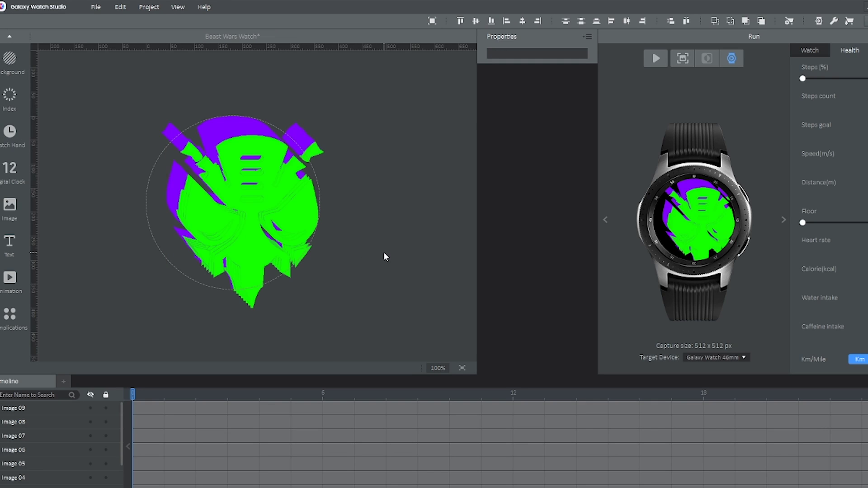
pyautogui.click(50, 408)
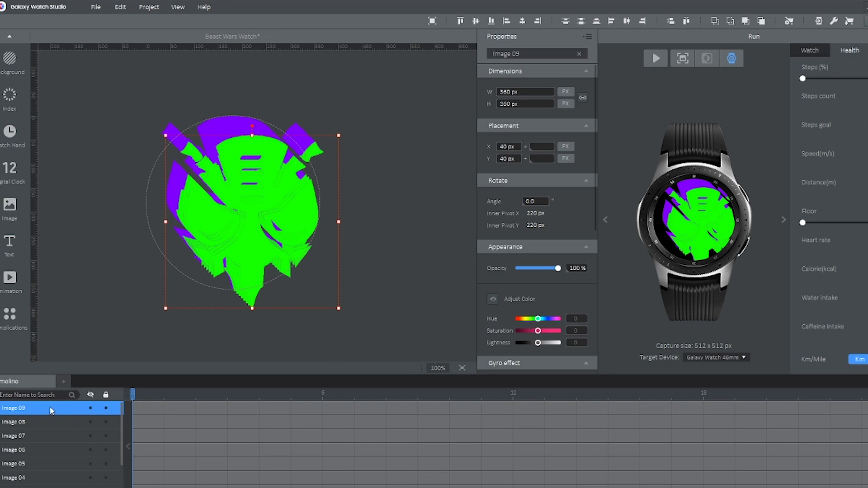
pyautogui.moveTo(120, 428); pyautogui.dragTo(122, 484)
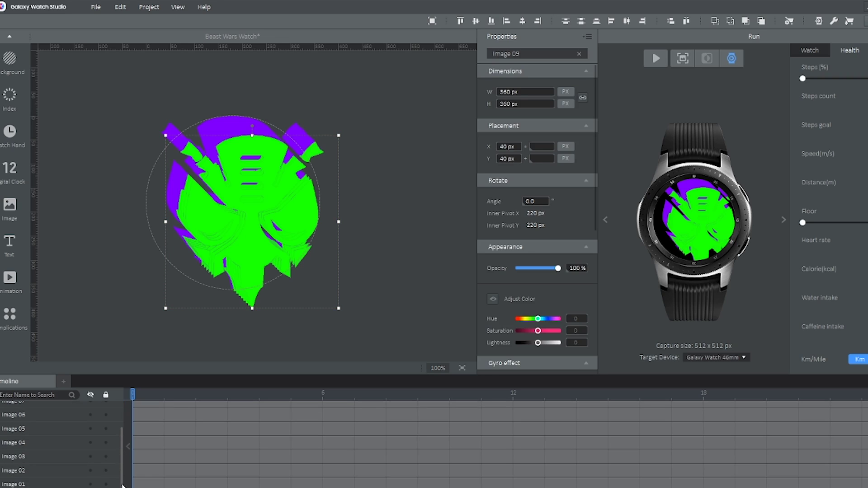
pyautogui.keyDown('shift'); pyautogui.click(26, 484); pyautogui.keyUp('shift')
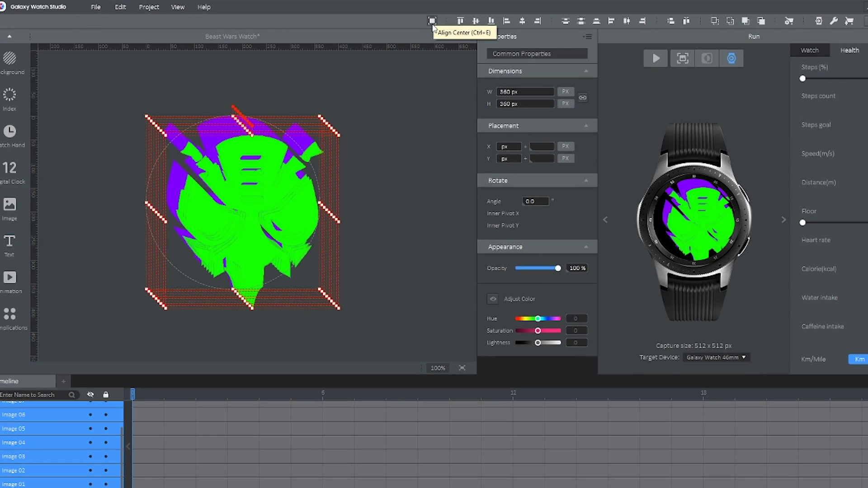
pyautogui.click(433, 23)
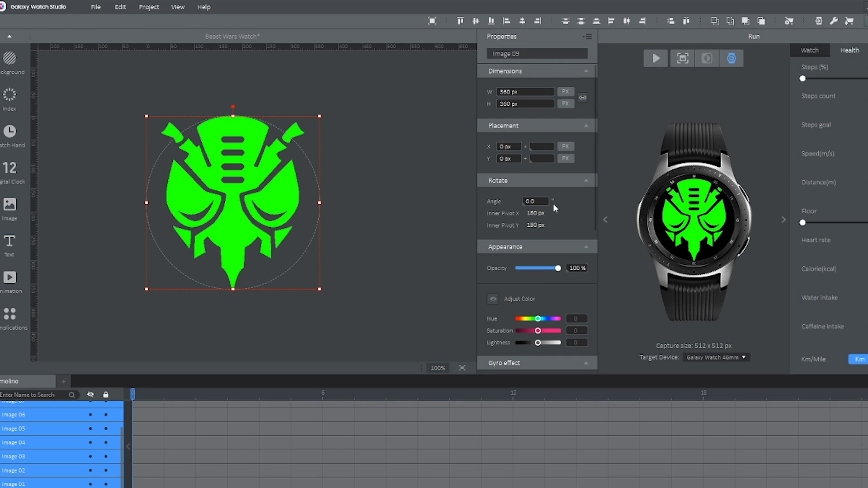
pyautogui.click(348, 253)
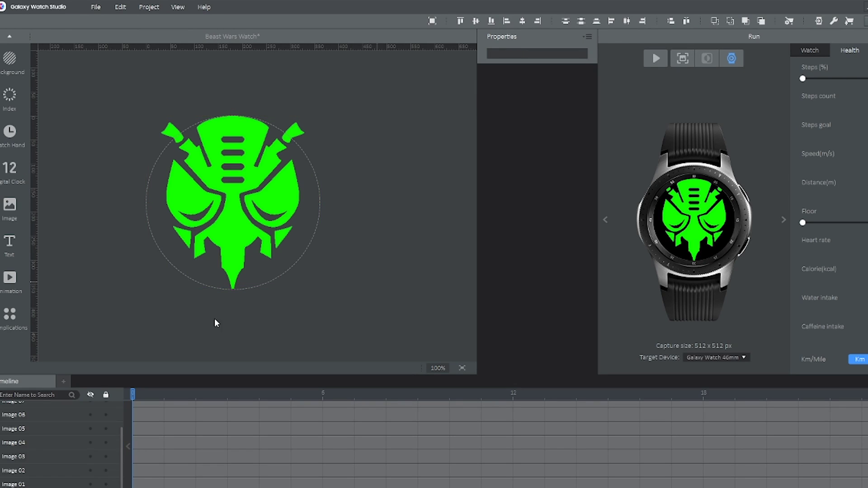
# Add a Battery % (Inc) timeline, reset the playhead to frame 0, and select all image layers
pyautogui.click(64, 381)
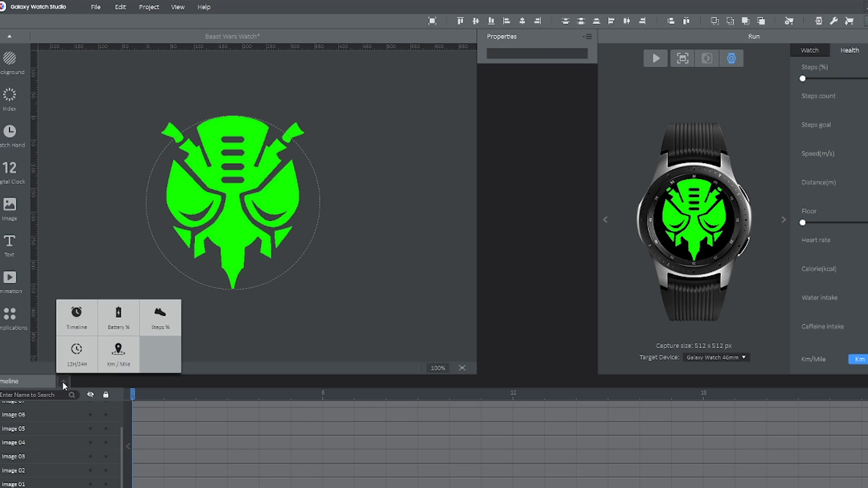
pyautogui.click(119, 317)
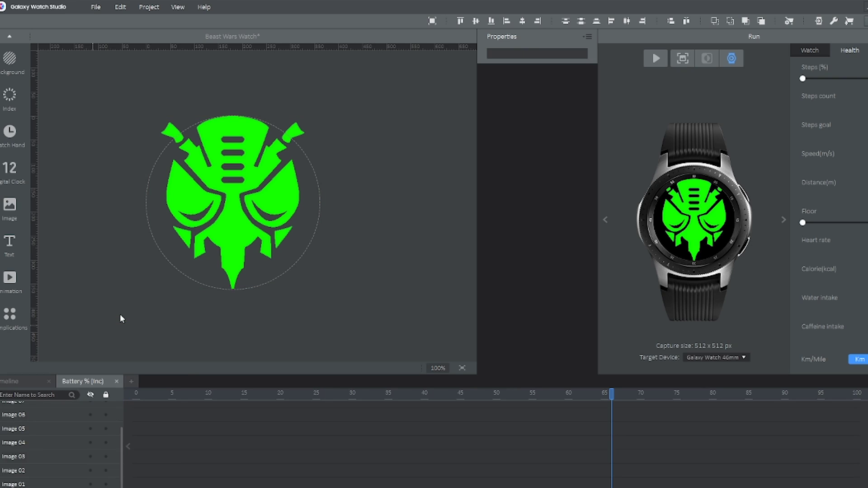
pyautogui.click(138, 407)
pyautogui.click(147, 483)
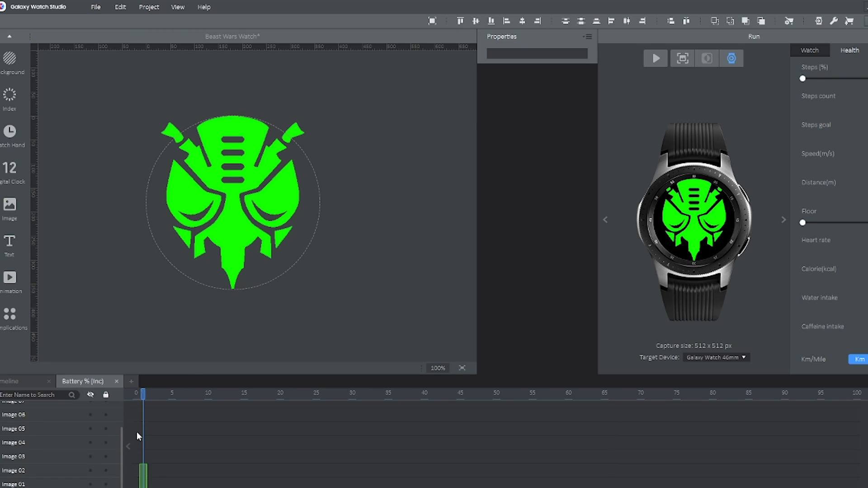
pyautogui.moveTo(147, 485); pyautogui.dragTo(145, 467)
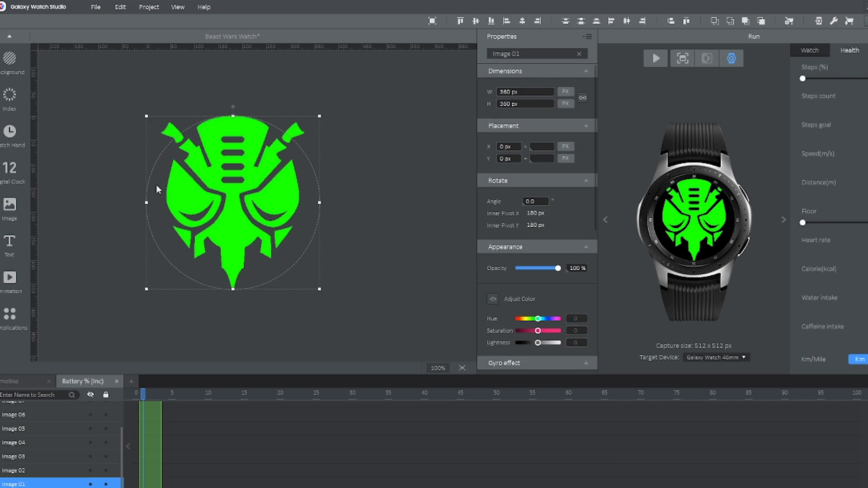
pyautogui.hotkey('ctrl', 'a')
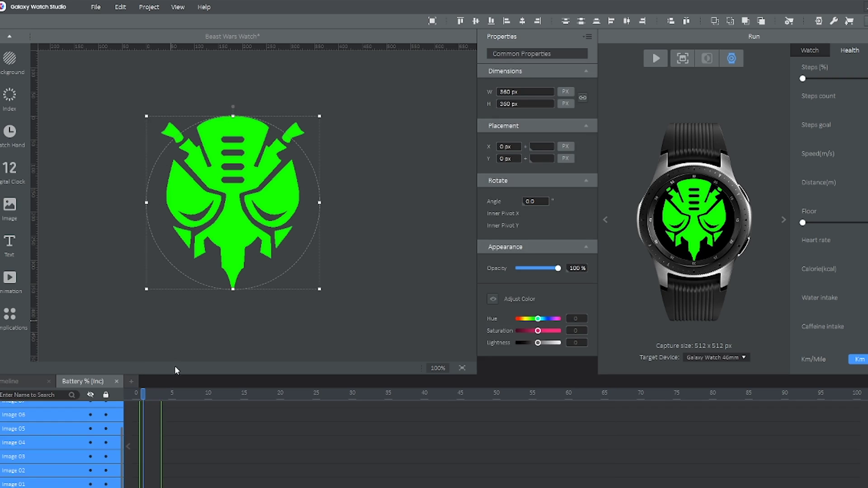
pyautogui.rightClick(155, 419)
pyautogui.click(172, 414)
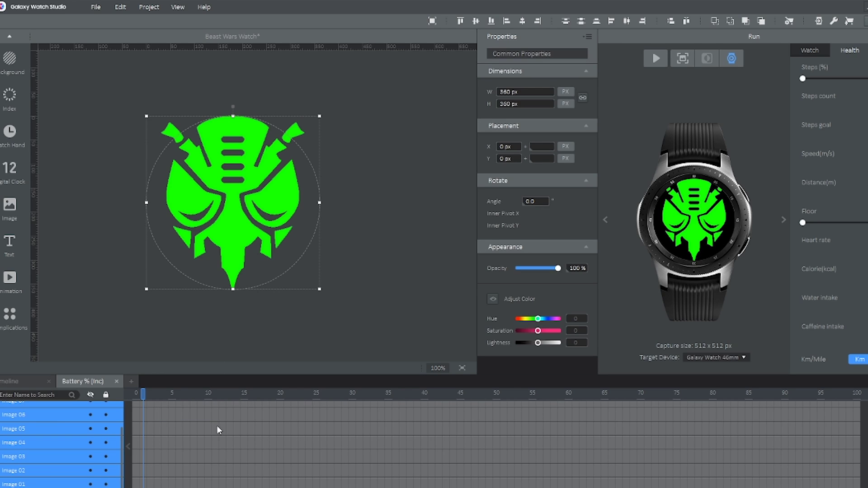
# Hide the image layers across battery frames 0–100
pyautogui.click(144, 412)
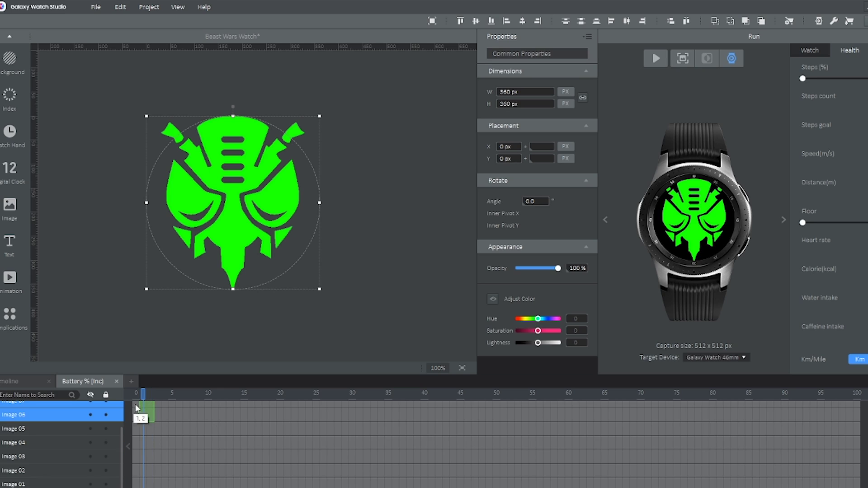
pyautogui.moveTo(136, 408); pyautogui.dragTo(859, 486)
pyautogui.rightClick(711, 429)
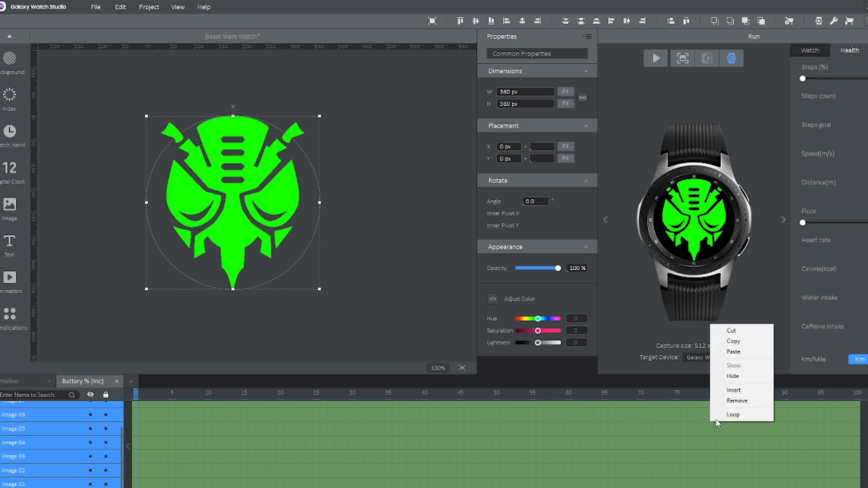
pyautogui.click(736, 378)
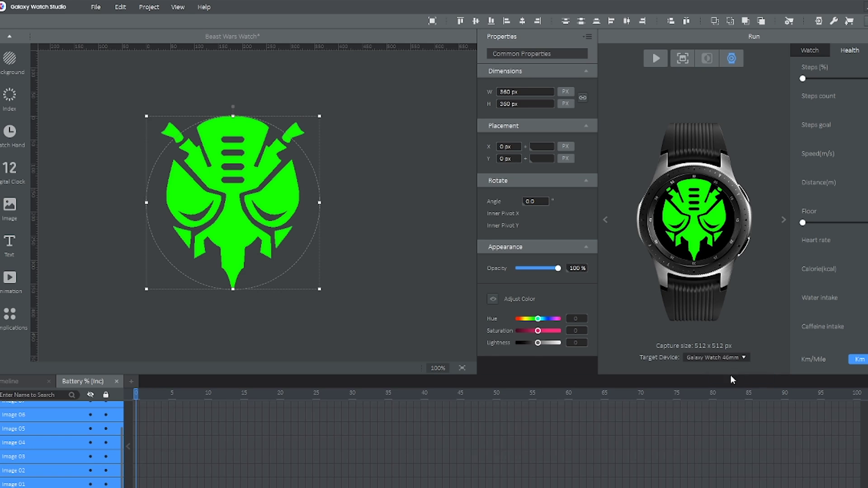
# Hide Image 08 and 09 across all frames, then select Image 07
pyautogui.moveTo(121, 437); pyautogui.dragTo(861, 410)
pyautogui.rightClick(834, 417)
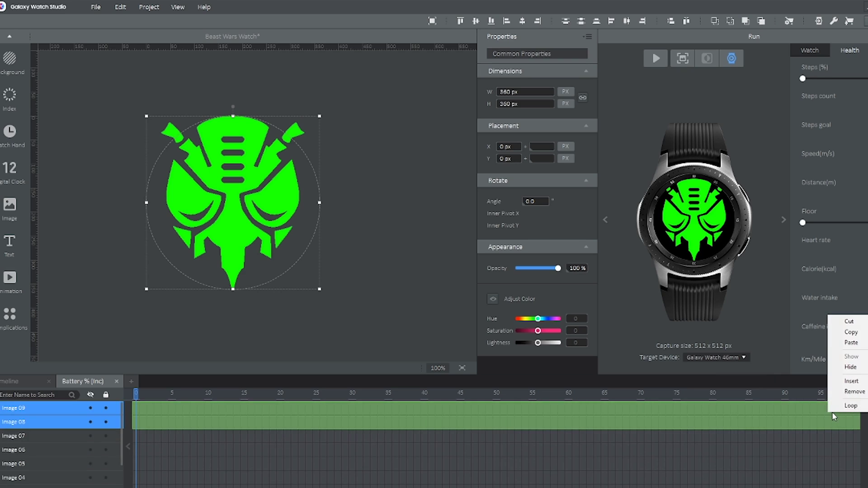
pyautogui.click(850, 367)
pyautogui.moveTo(124, 438); pyautogui.dragTo(118, 403)
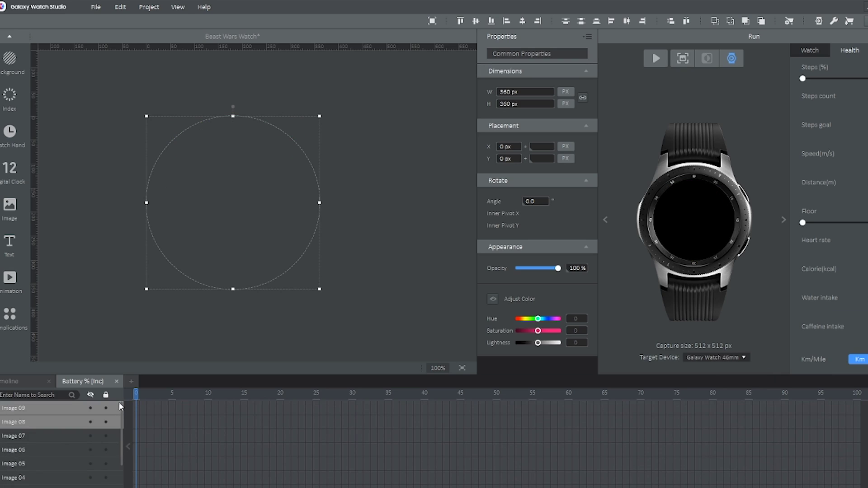
pyautogui.click(177, 436)
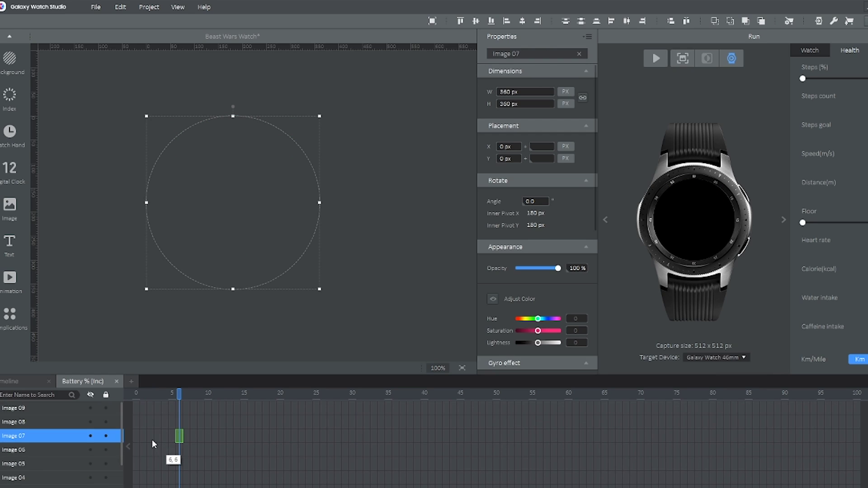
# Show Image 01 for battery frames 0–5 on the Battery % timeline
pyautogui.scroll(-1, 116, 471)
pyautogui.click(54, 485)
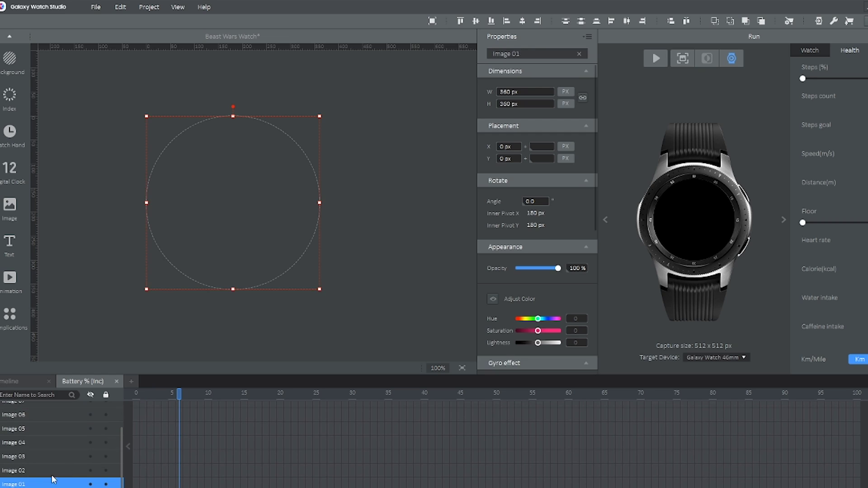
pyautogui.click(136, 393)
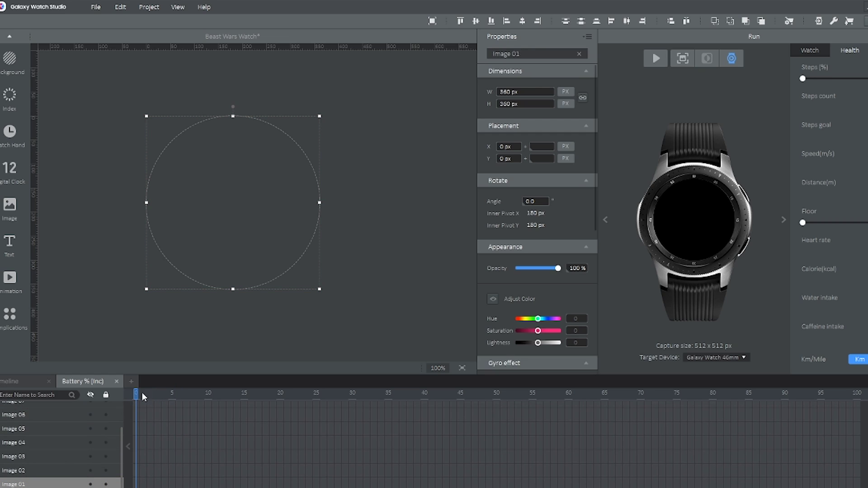
pyautogui.moveTo(137, 485); pyautogui.dragTo(175, 485)
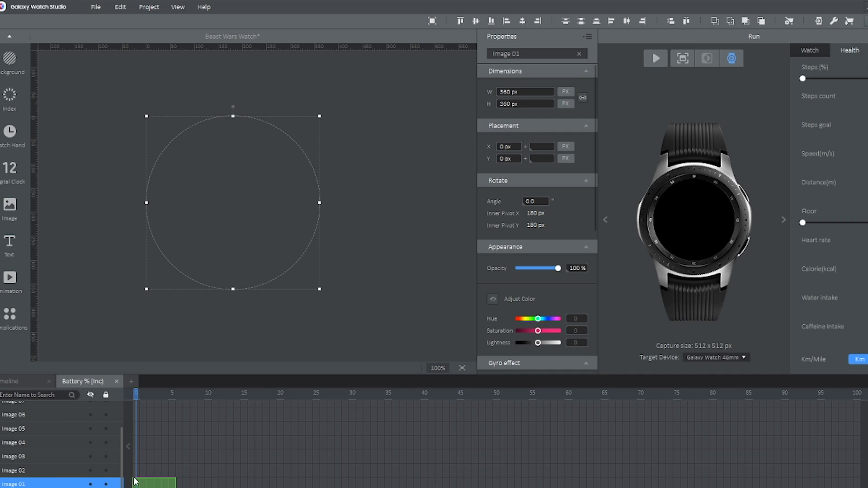
pyautogui.rightClick(165, 484)
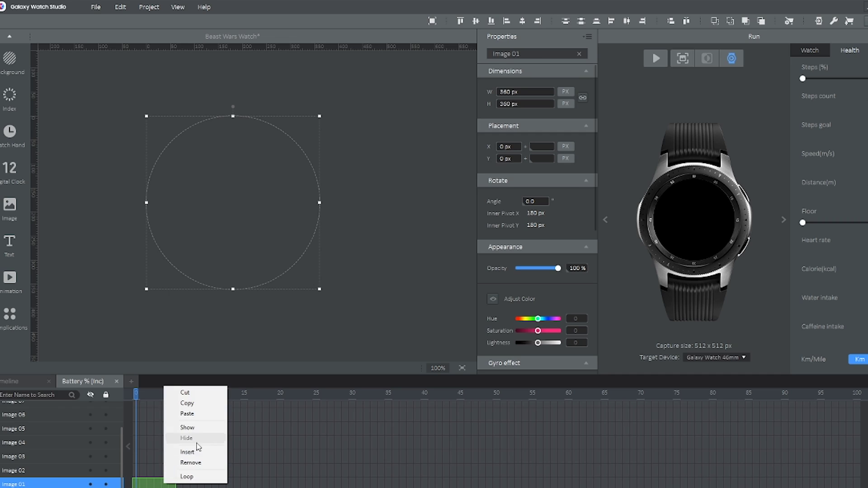
pyautogui.click(196, 427)
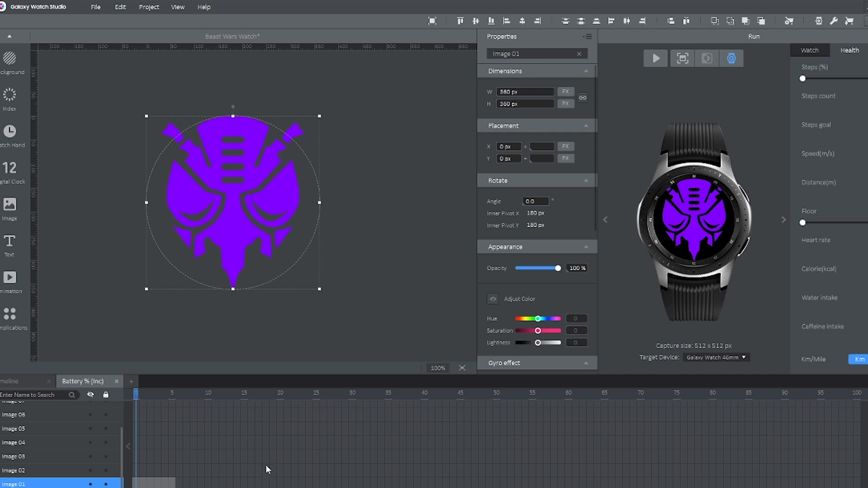
# Show Image 02 for battery frames 6–15
pyautogui.moveTo(180, 474); pyautogui.dragTo(244, 466)
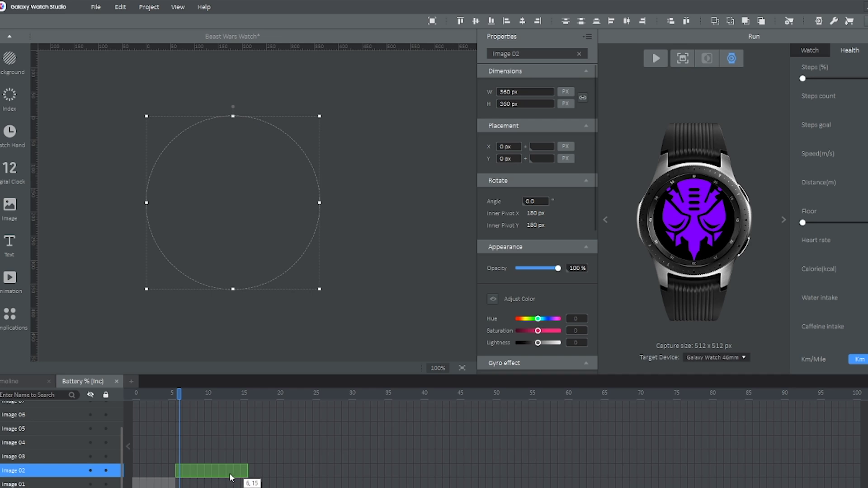
pyautogui.rightClick(226, 470)
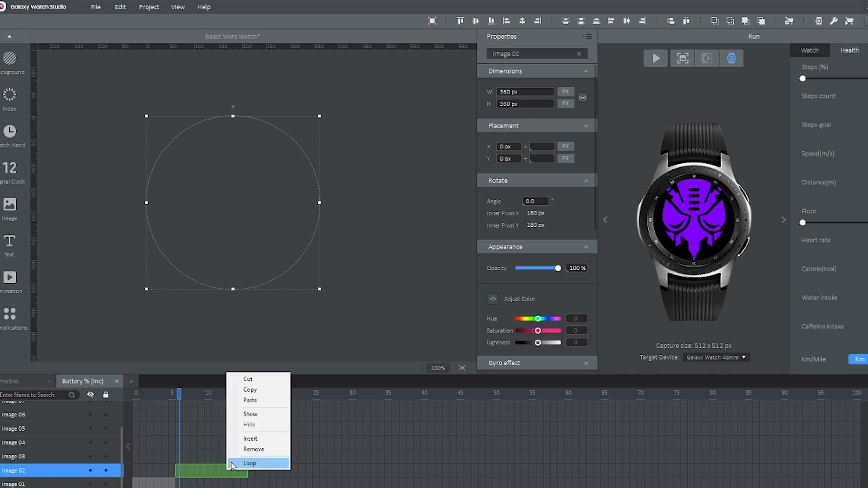
pyautogui.click(253, 413)
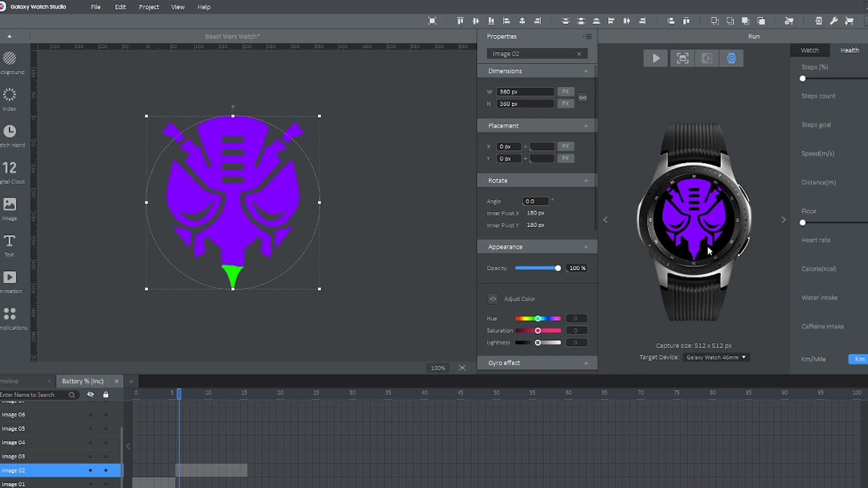
pyautogui.click(815, 50)
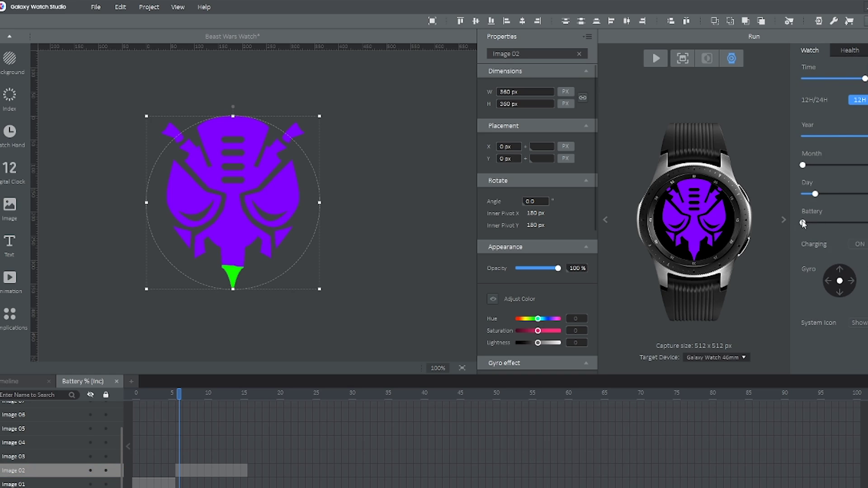
# Raise the simulated battery, then show Images 03 and 04 in the next consecutive battery ranges
pyautogui.moveTo(802, 223); pyautogui.dragTo(816, 228)
pyautogui.moveTo(249, 457); pyautogui.dragTo(300, 459)
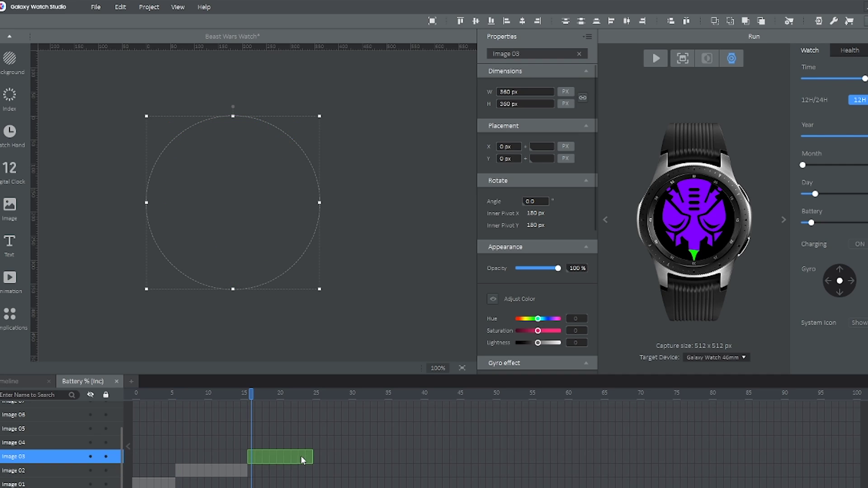
pyautogui.rightClick(300, 455)
pyautogui.click(316, 400)
pyautogui.moveTo(317, 442); pyautogui.dragTo(589, 418)
pyautogui.rightClick(375, 438)
pyautogui.click(400, 382)
# Show Images 05 and 06 in their ranges and preview the emblem at full battery
pyautogui.rightClick(470, 428)
pyautogui.click(478, 381)
pyautogui.rightClick(589, 419)
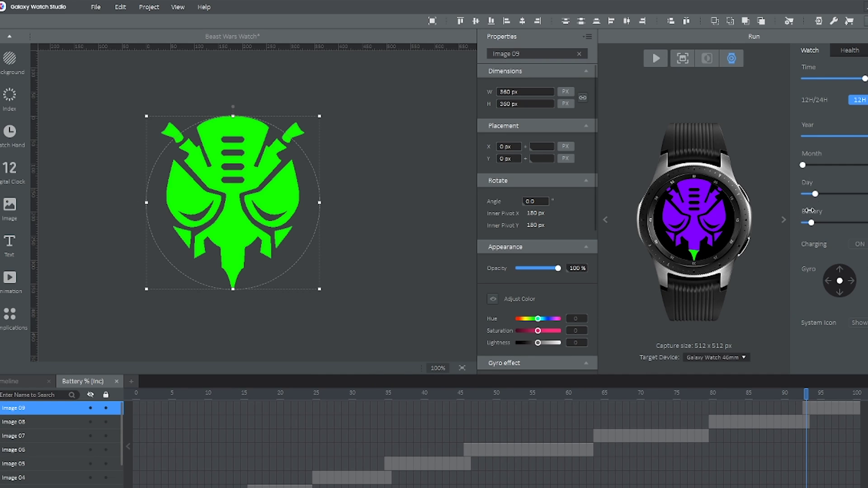
pyautogui.moveTo(813, 223)
pyautogui.mouseDown()
pyautogui.moveTo(867, 222)
pyautogui.moveTo(803, 222)
pyautogui.moveTo(865, 222)
pyautogui.moveTo(816, 221)
pyautogui.moveTo(864, 228)
pyautogui.moveTo(812, 229)
pyautogui.mouseUp()
# Add a digital clock to the face with the 12-hour 'h : mm a' ICU format
pyautogui.click(79, 258)
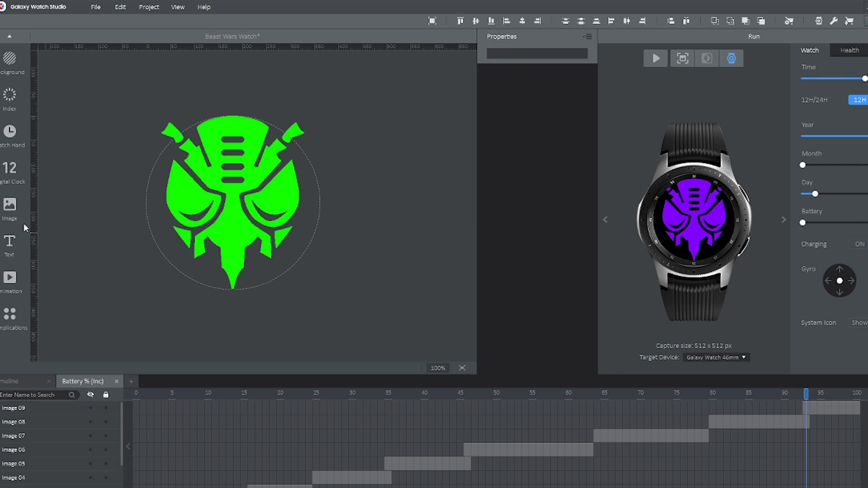
pyautogui.click(10, 171)
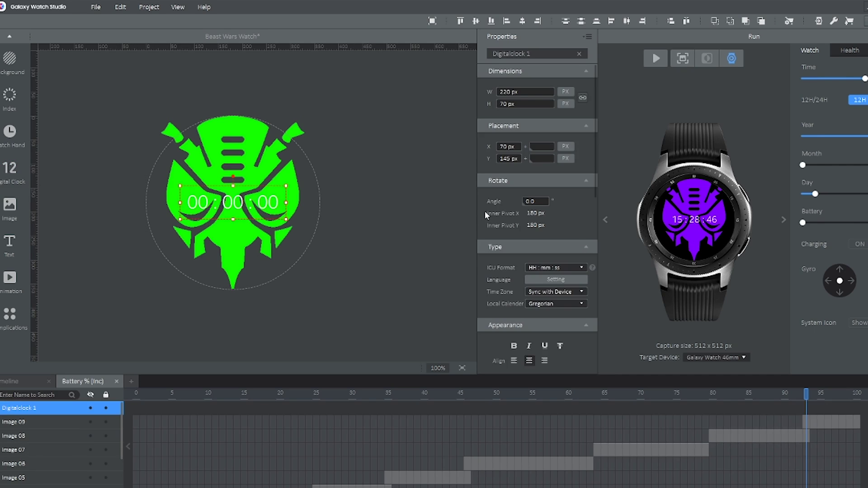
pyautogui.click(560, 267)
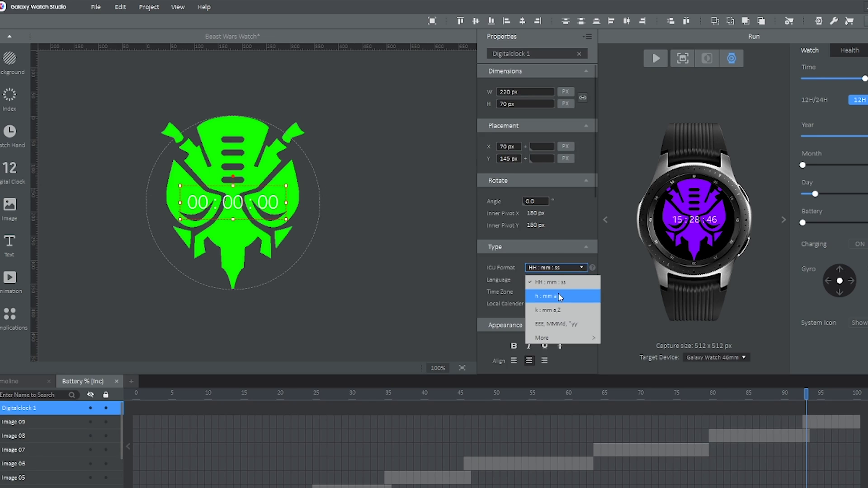
pyautogui.click(561, 297)
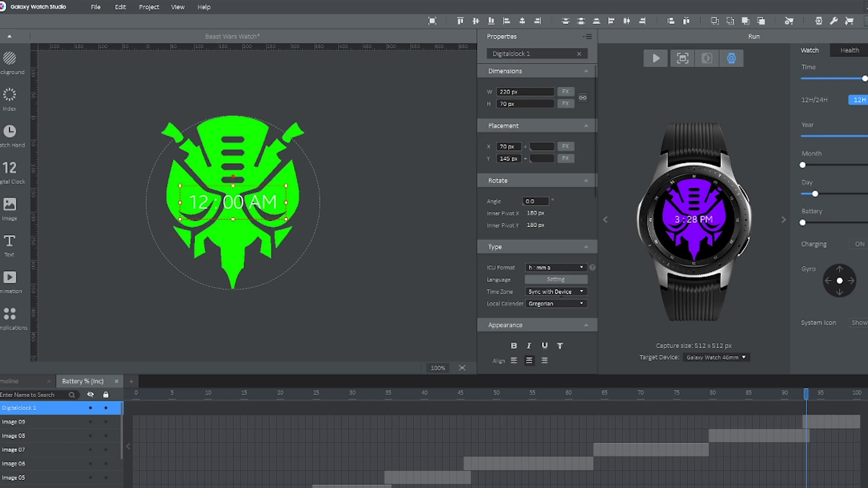
pyautogui.scroll(-3, 583, 289)
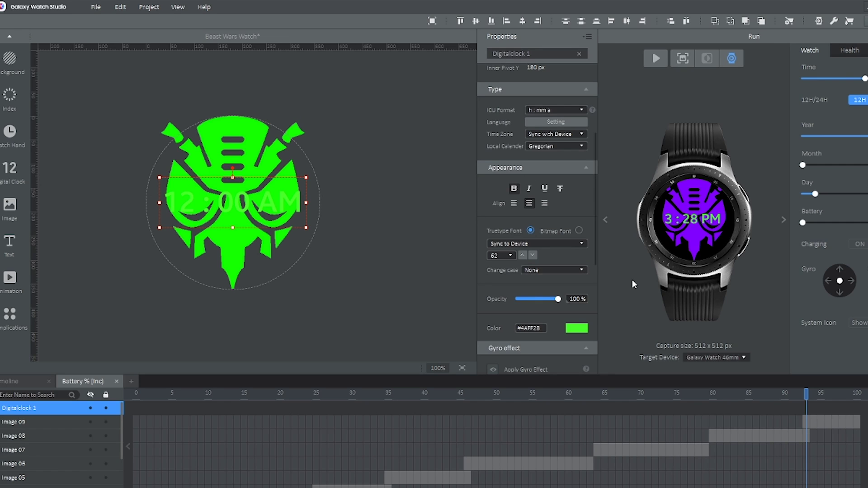